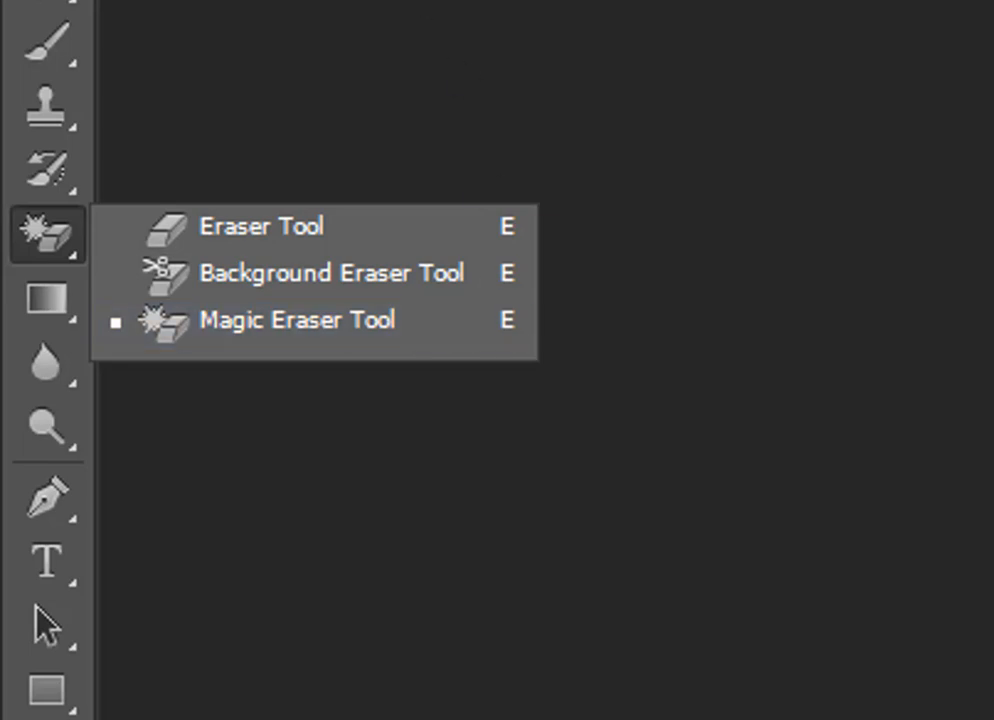
Open the palm tree image pexels-max-andrey-1068989 from the Downloads folder in Photoshop.
click(17, 90)
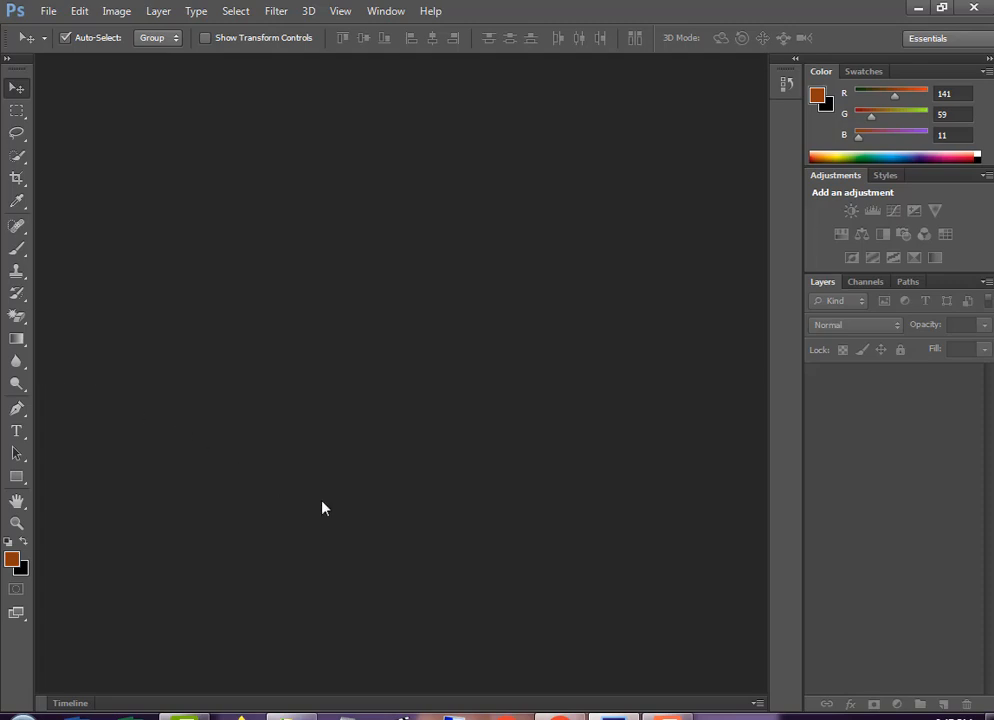
click(296, 717)
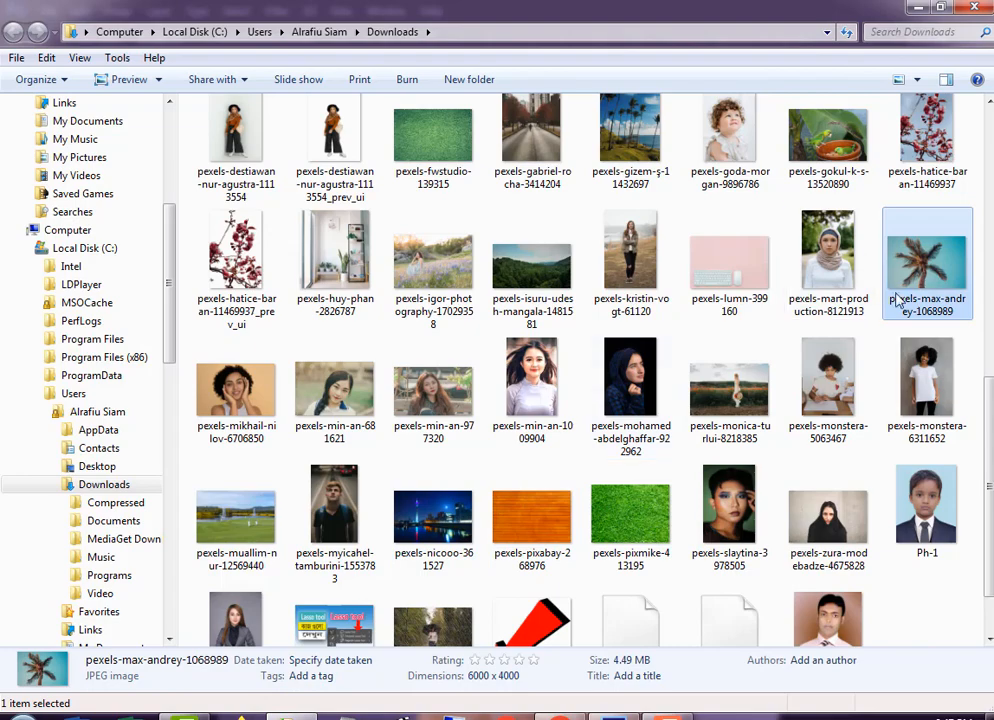
drag(930, 277, 479, 554)
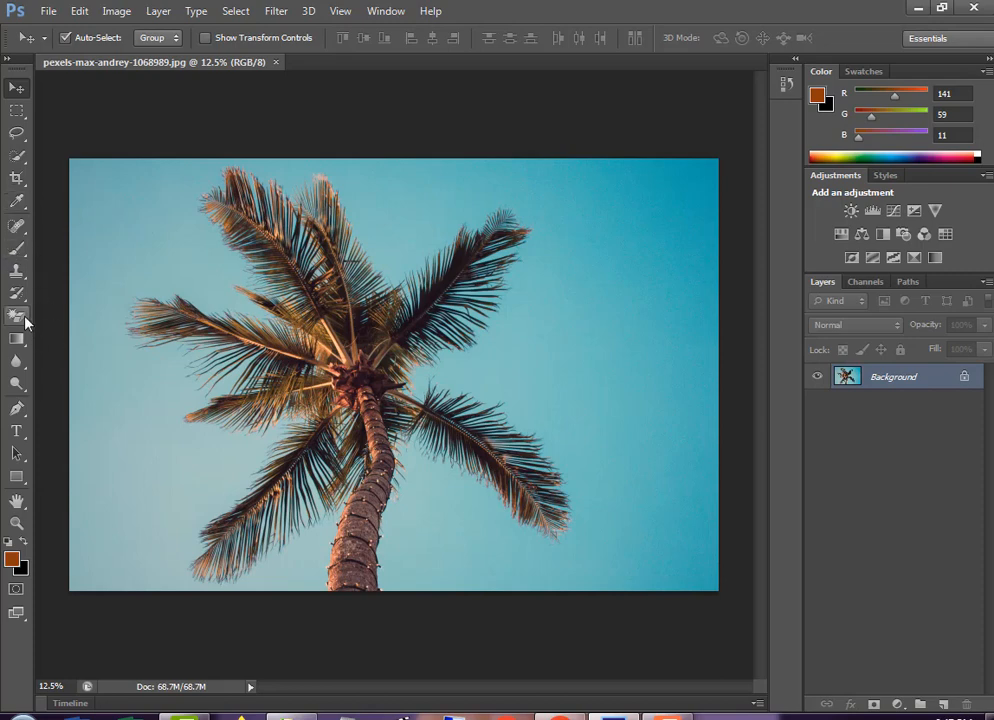
Try freehand strokes with the regular Eraser Tool over the blue sky to the right of the palm.
click(24, 318)
click(90, 316)
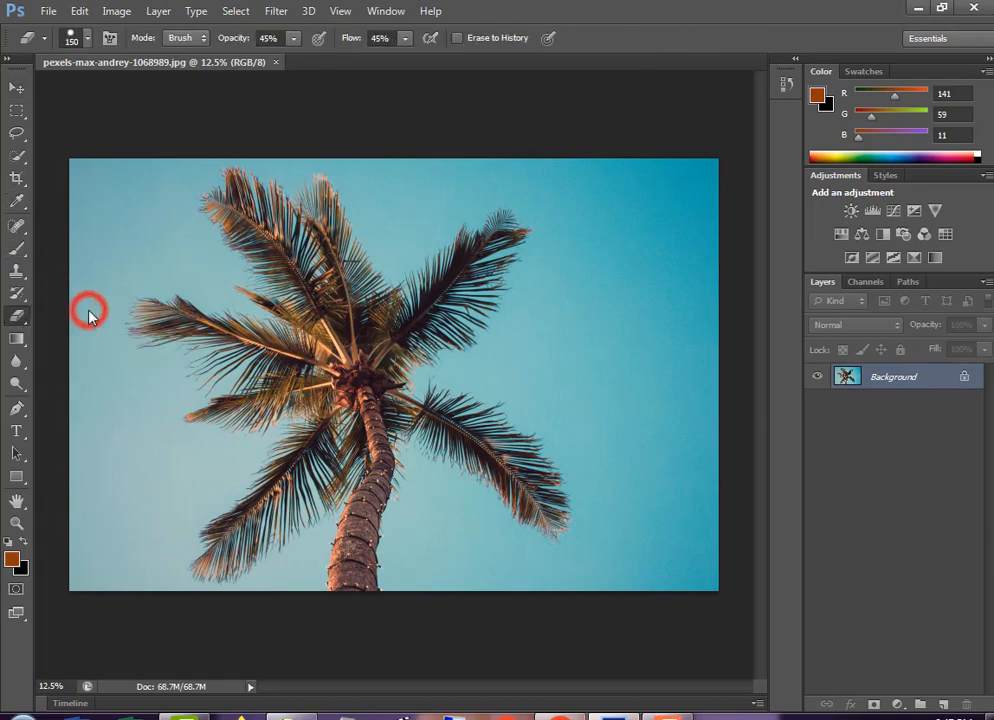
drag(632, 255, 641, 470)
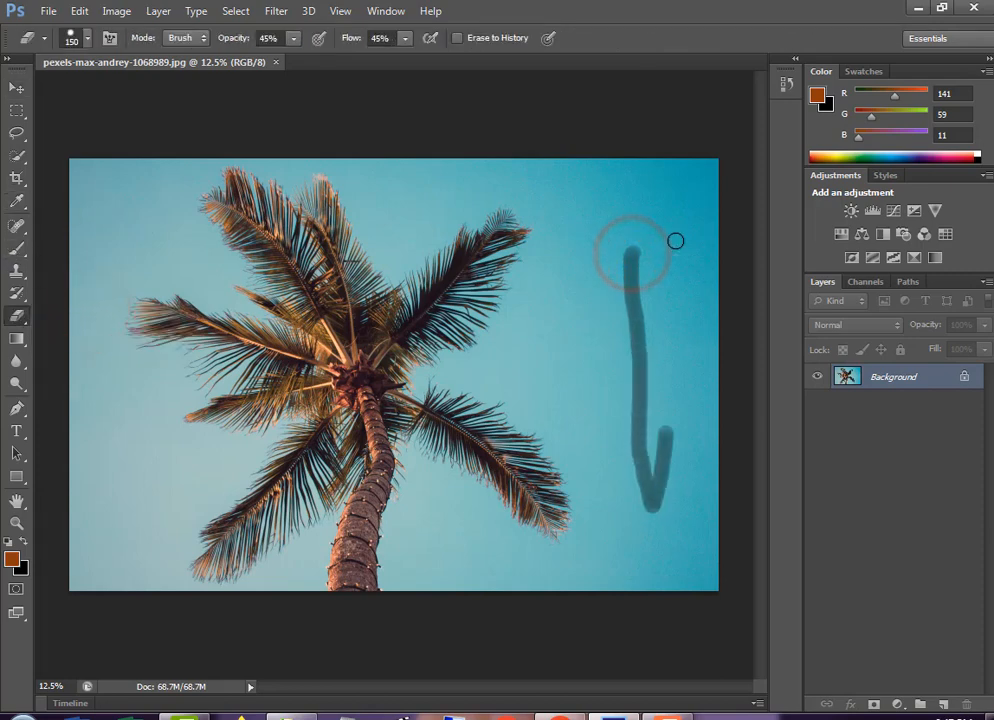
mouse_move(674, 228)
mouse_down()
mouse_move(677, 433)
mouse_move(672, 222)
mouse_move(647, 430)
mouse_move(629, 373)
mouse_up()
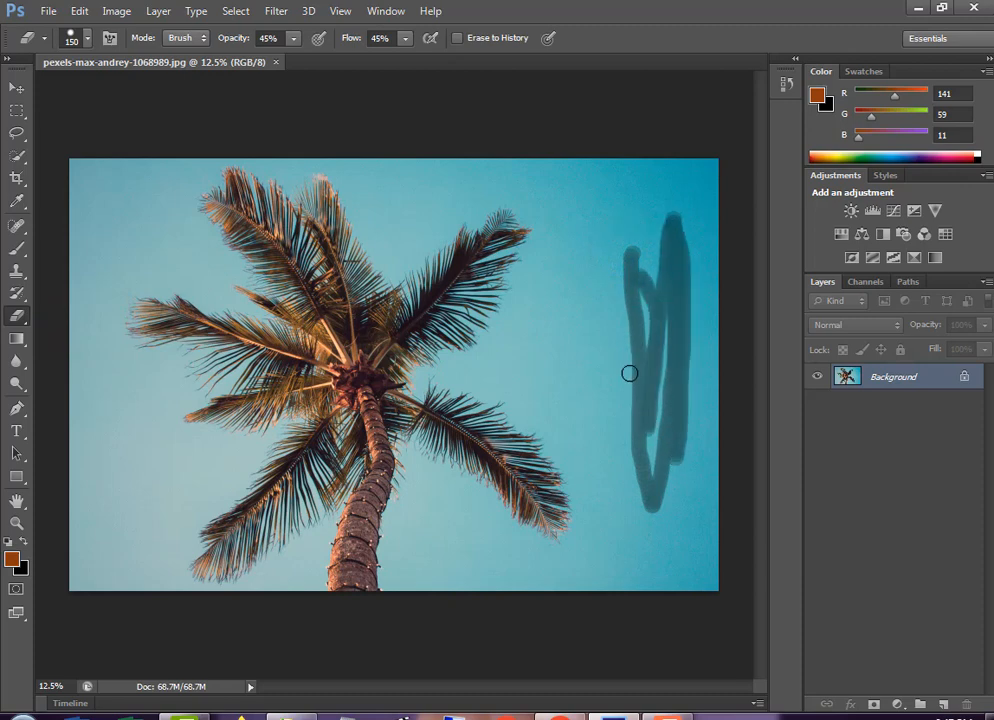
Convert the Background into the editable Layer 0, and undo the conversion together with the eraser strokes.
double_click(917, 376)
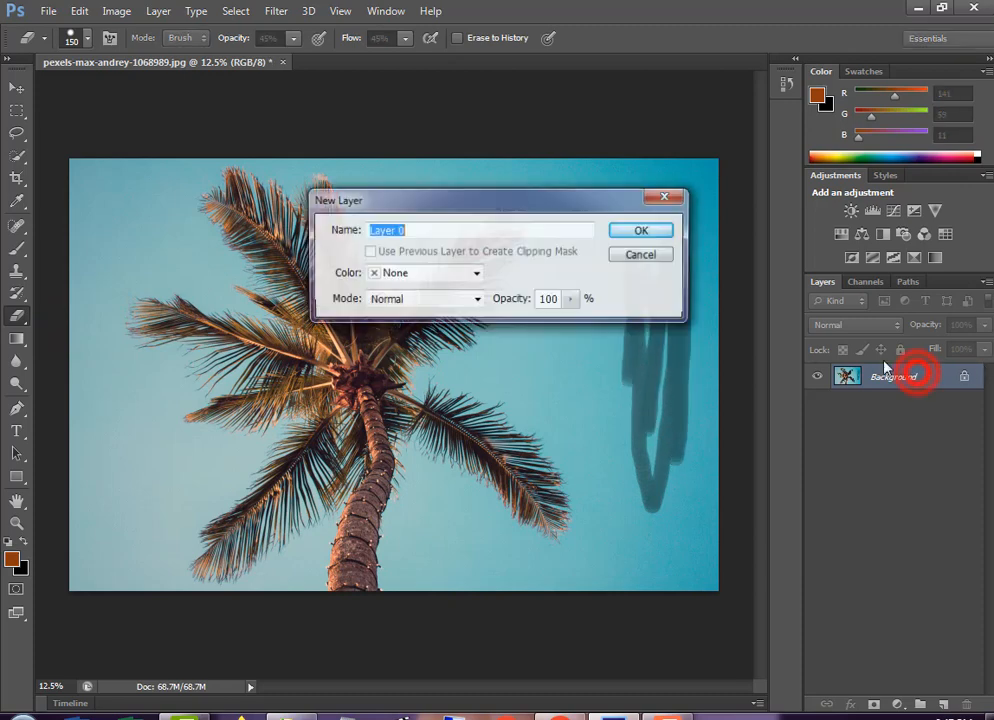
click(650, 229)
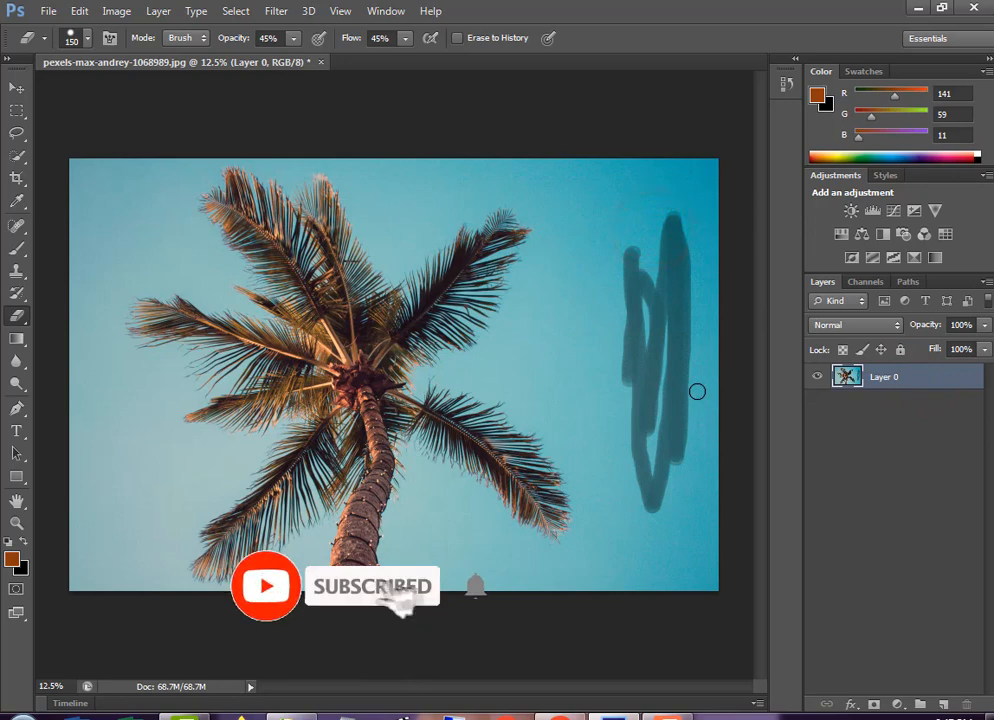
key(ctrl+z)
key(ctrl+alt+z)
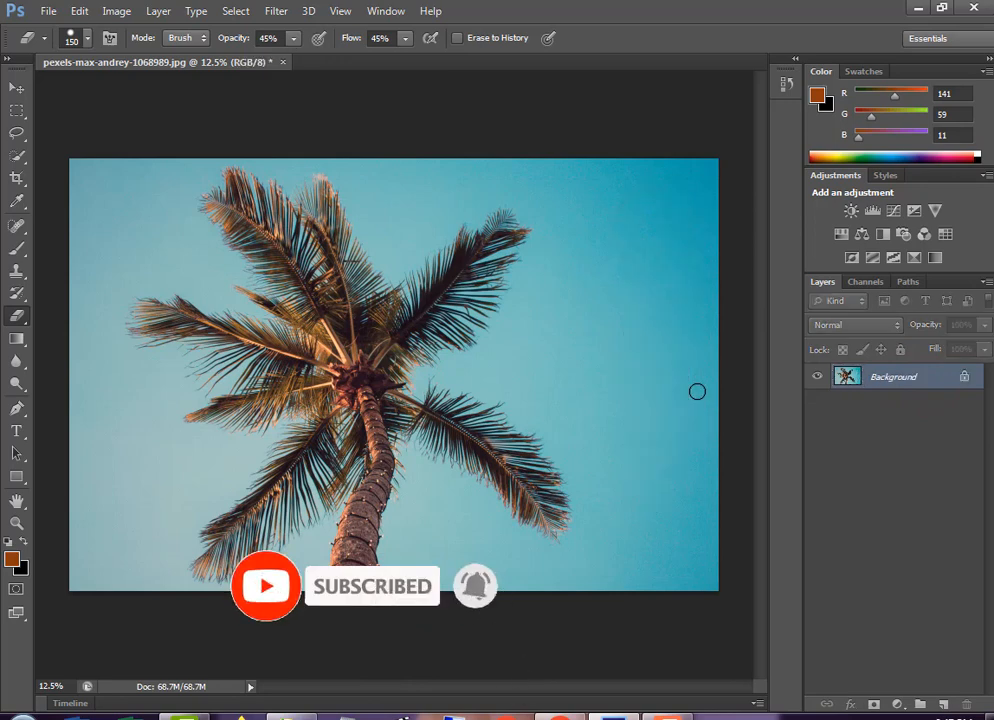
Erase the sky to the right of and above the palm with the Magic Eraser Tool at tolerance 32.
click(16, 315)
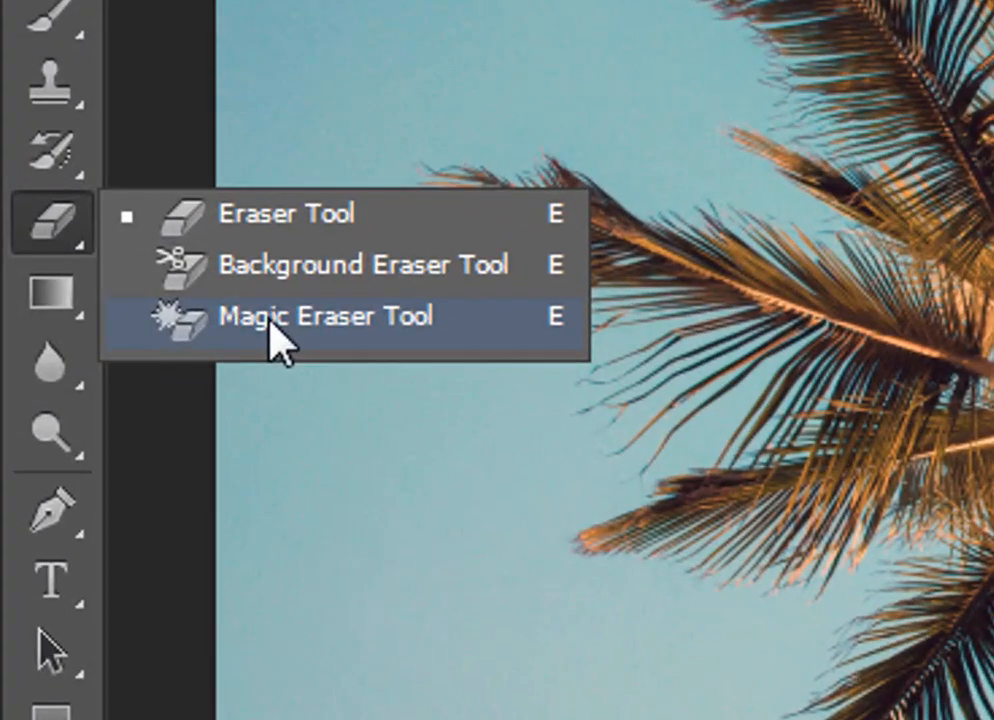
click(355, 318)
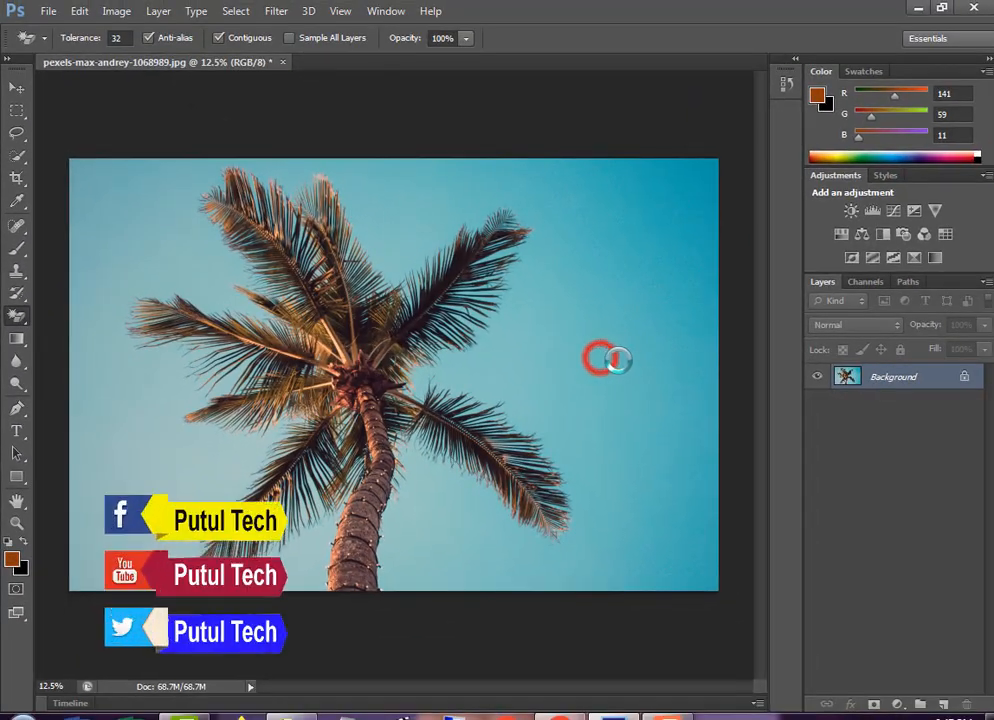
click(607, 358)
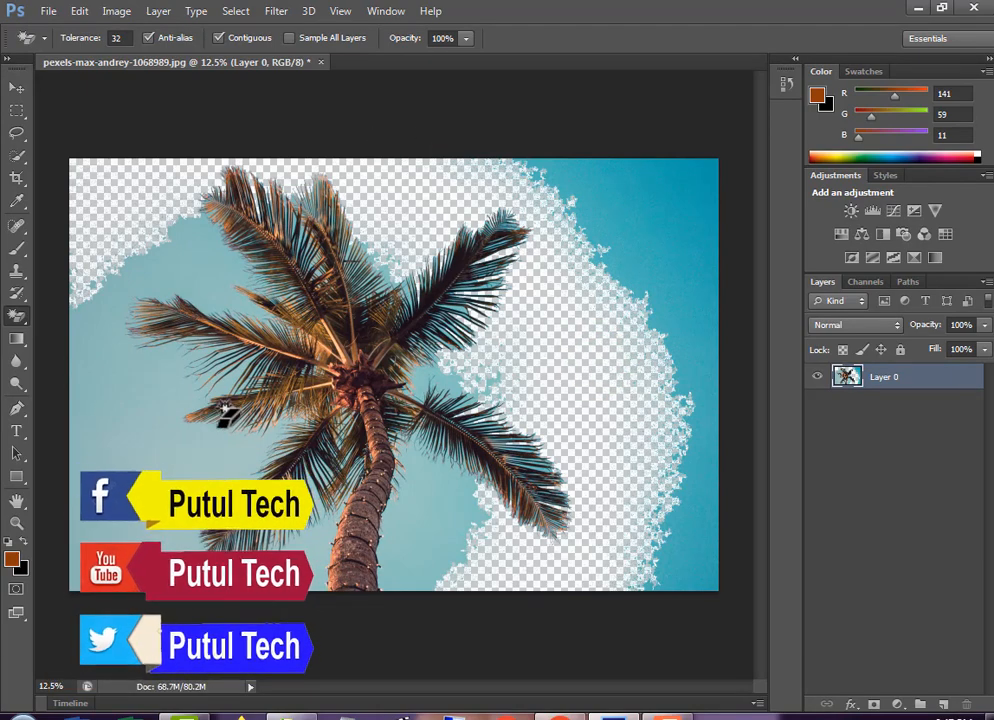
click(669, 235)
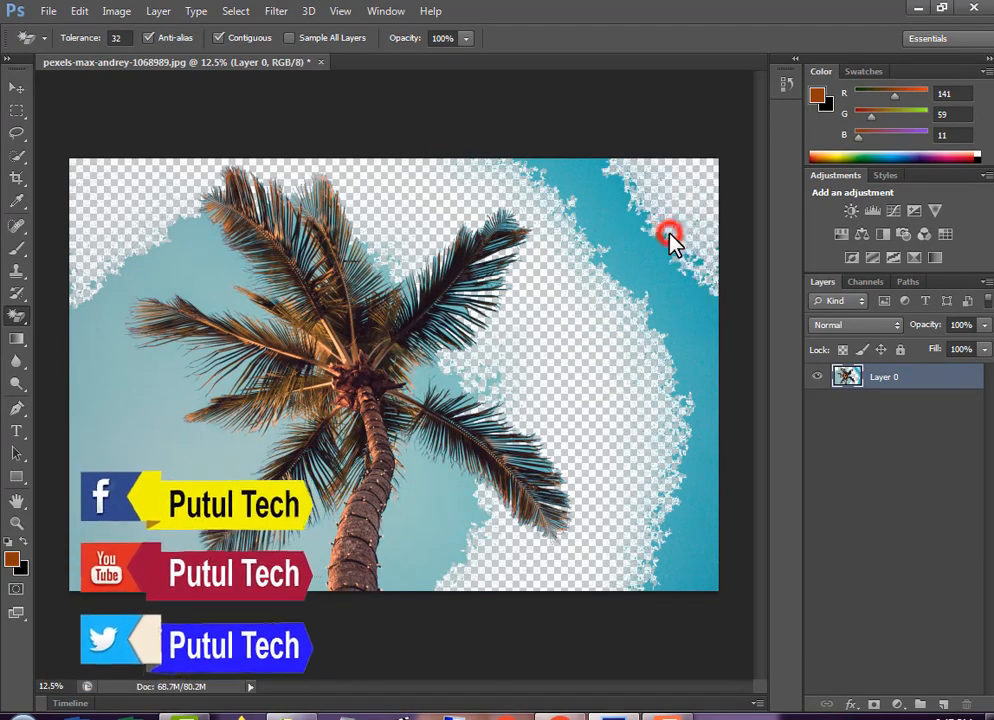
click(697, 306)
click(680, 418)
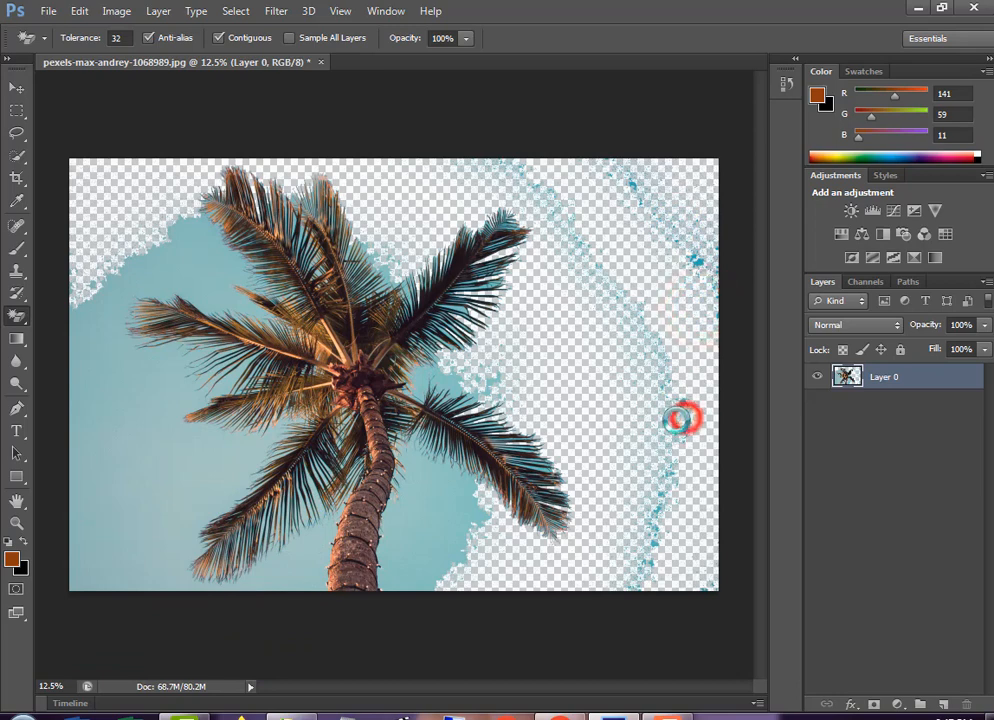
click(670, 403)
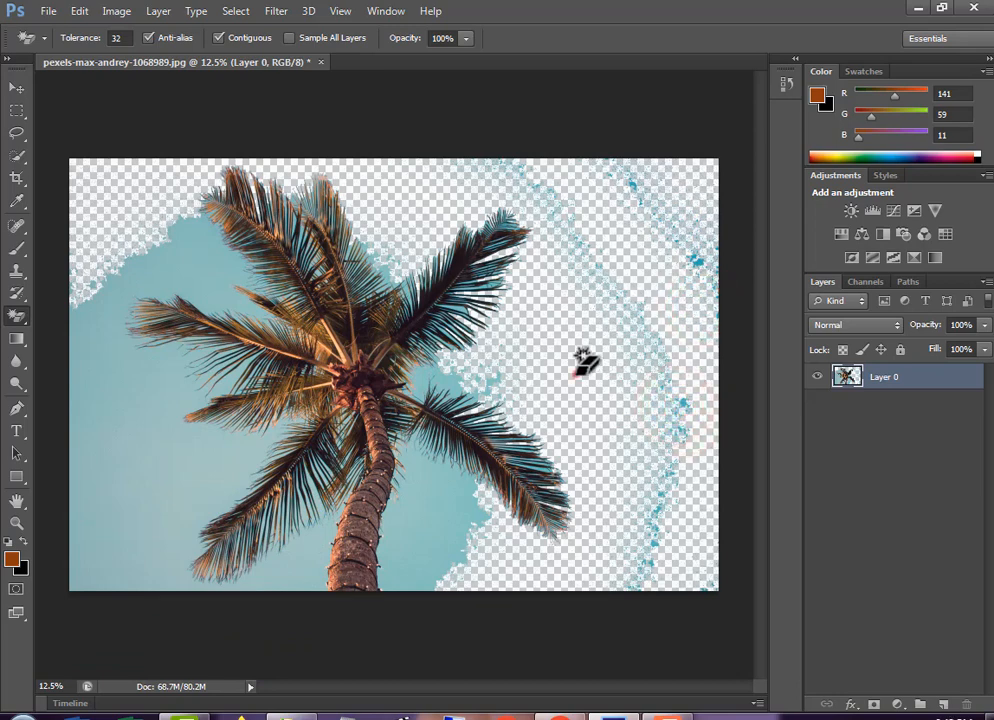
click(580, 366)
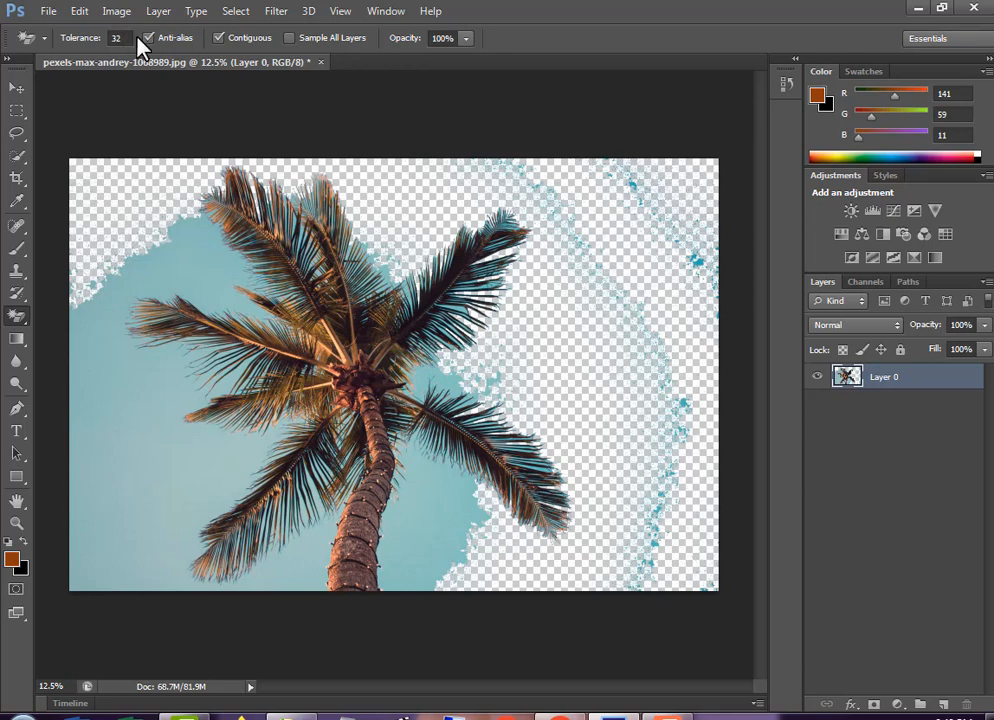
Enable Sample All Layers for the Magic Eraser and erase the sky areas to the left of the palm.
click(290, 38)
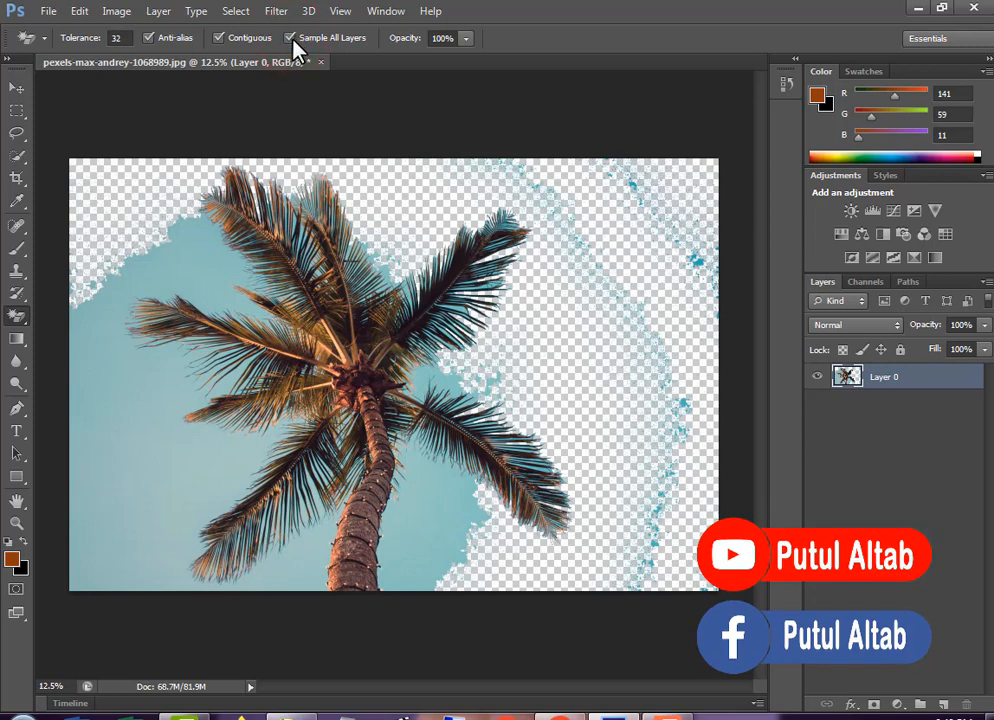
click(145, 438)
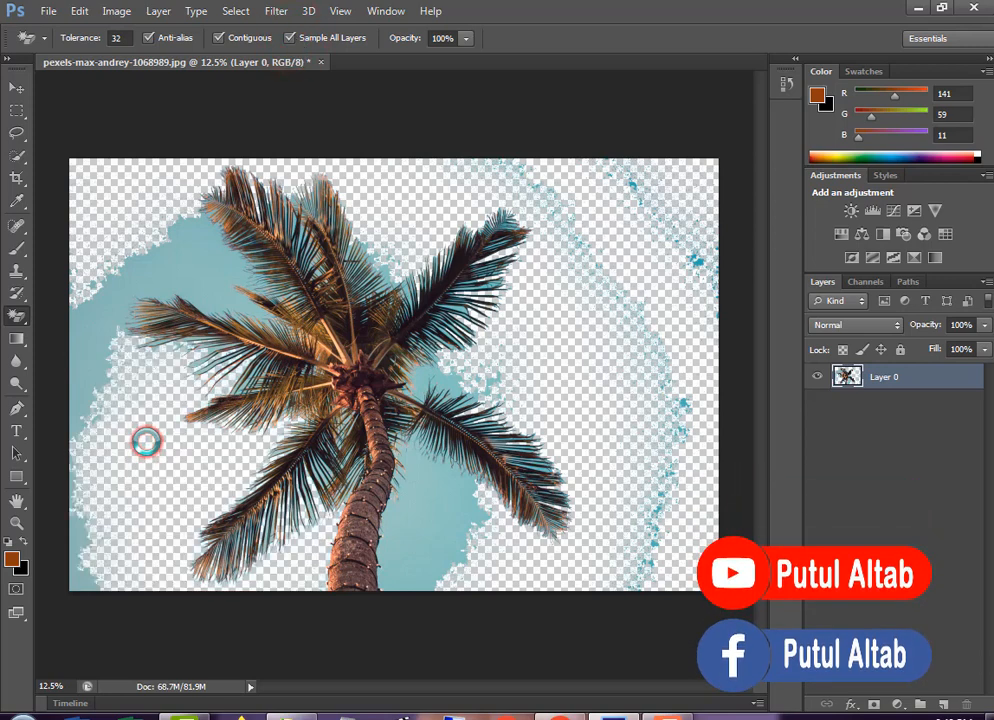
click(84, 356)
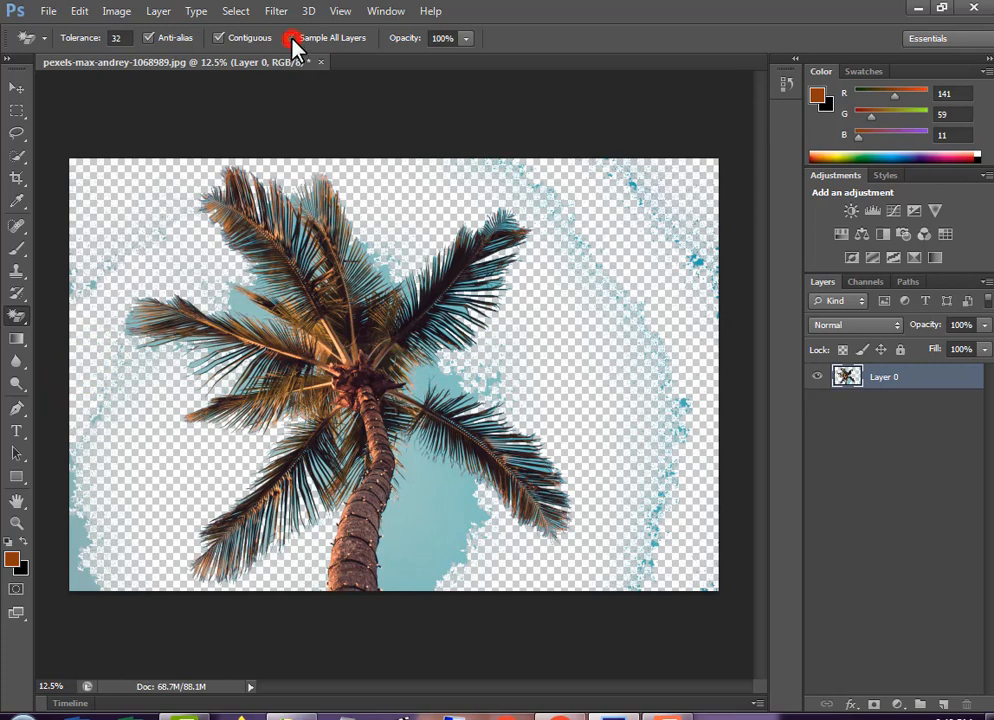
With Sample All Layers off, erase the sky right of the trunk and the patch between the left fronds.
click(416, 540)
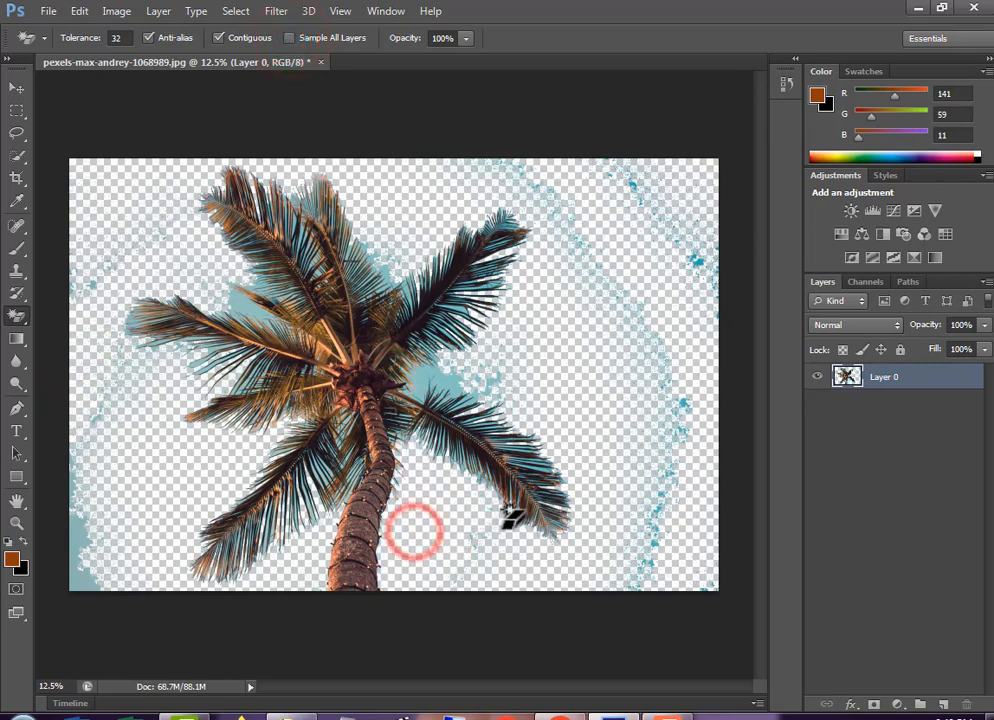
click(670, 395)
click(681, 484)
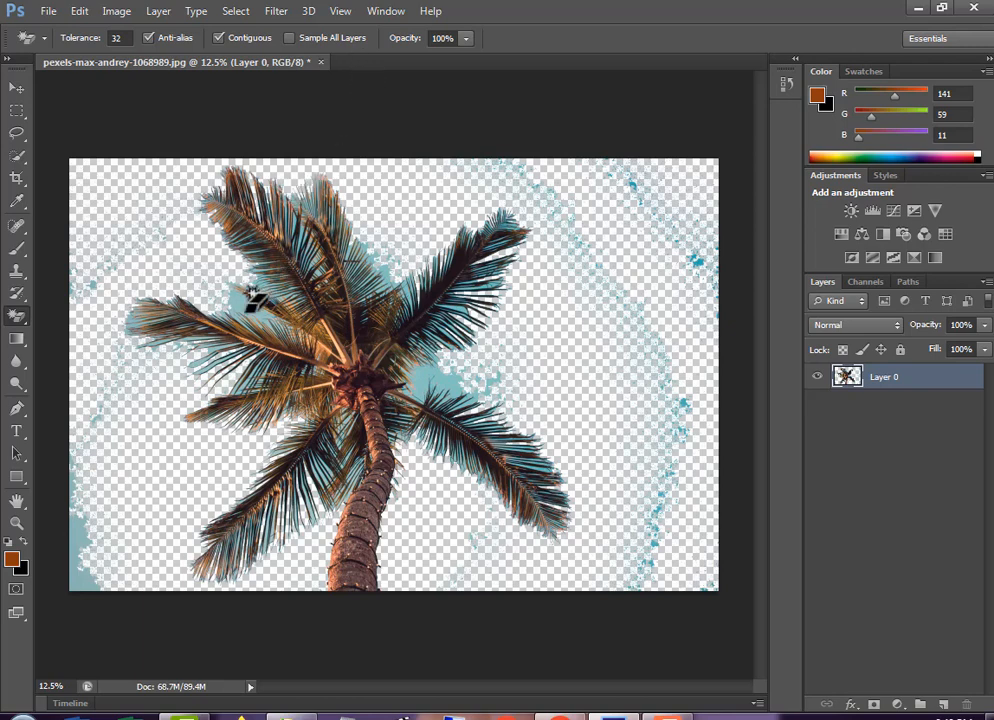
click(250, 305)
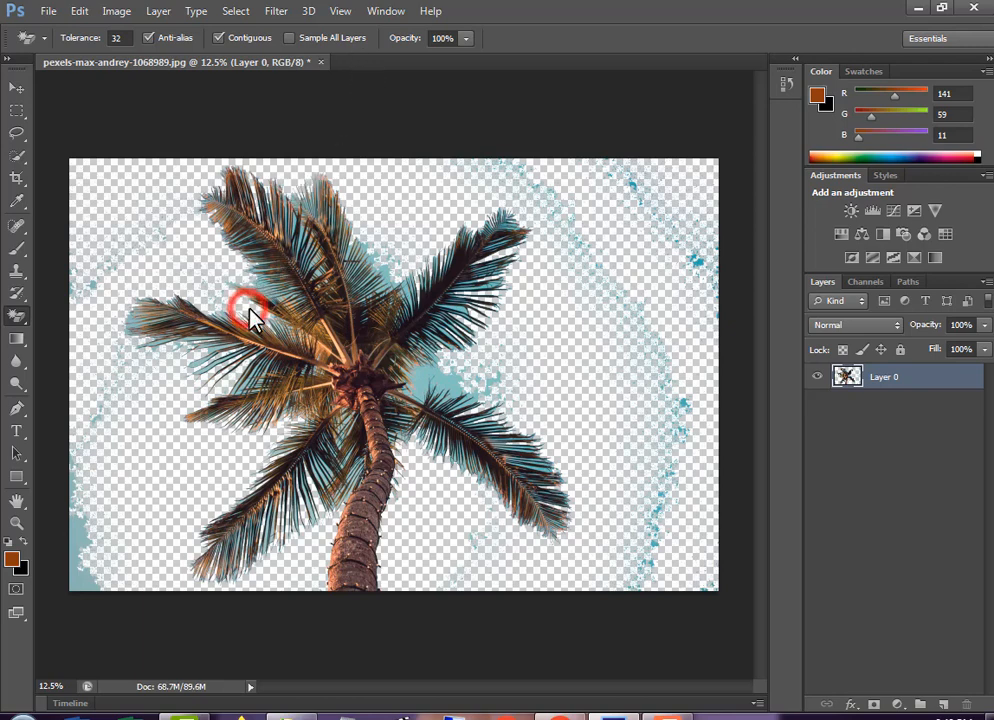
Close the palm image without saving and open pexels-zura-modebadze-4675828 from the Downloads folder.
click(321, 62)
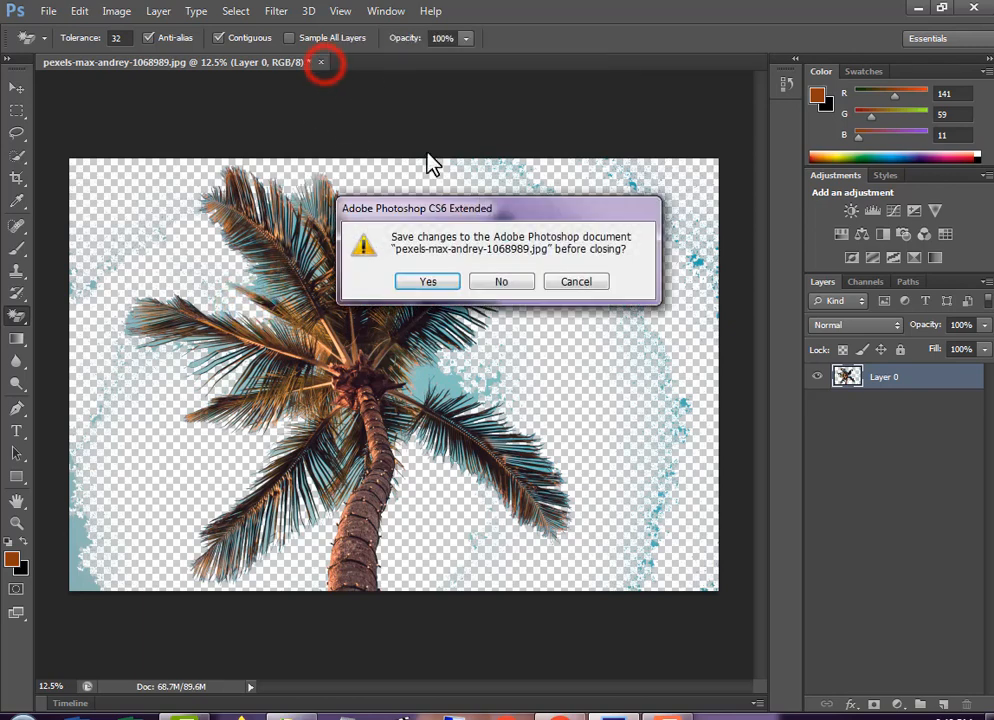
click(505, 281)
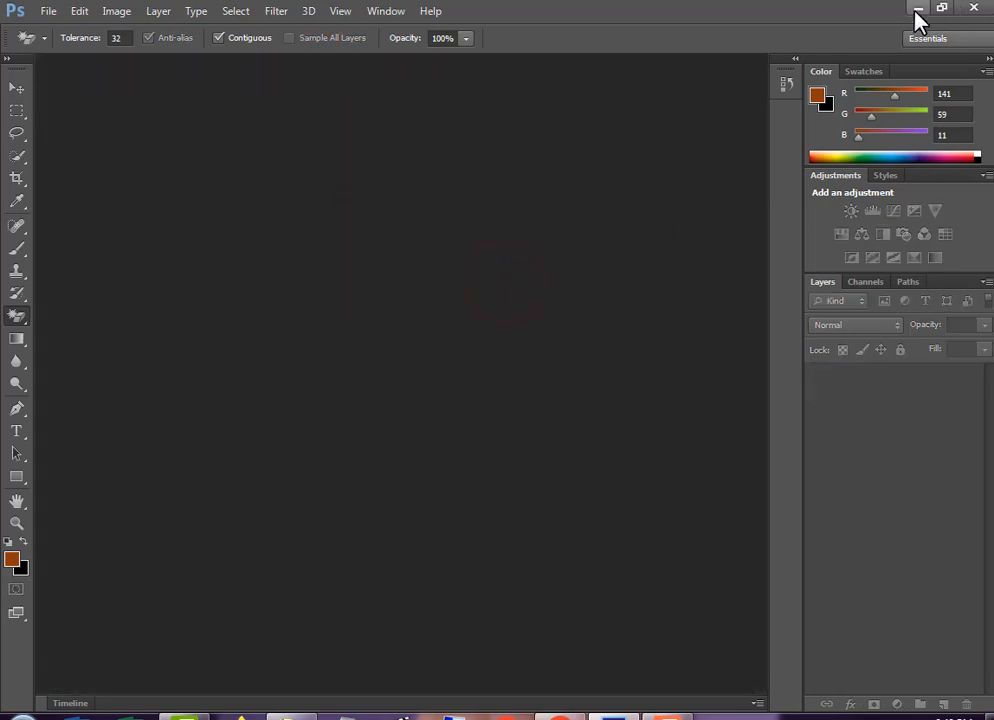
click(916, 10)
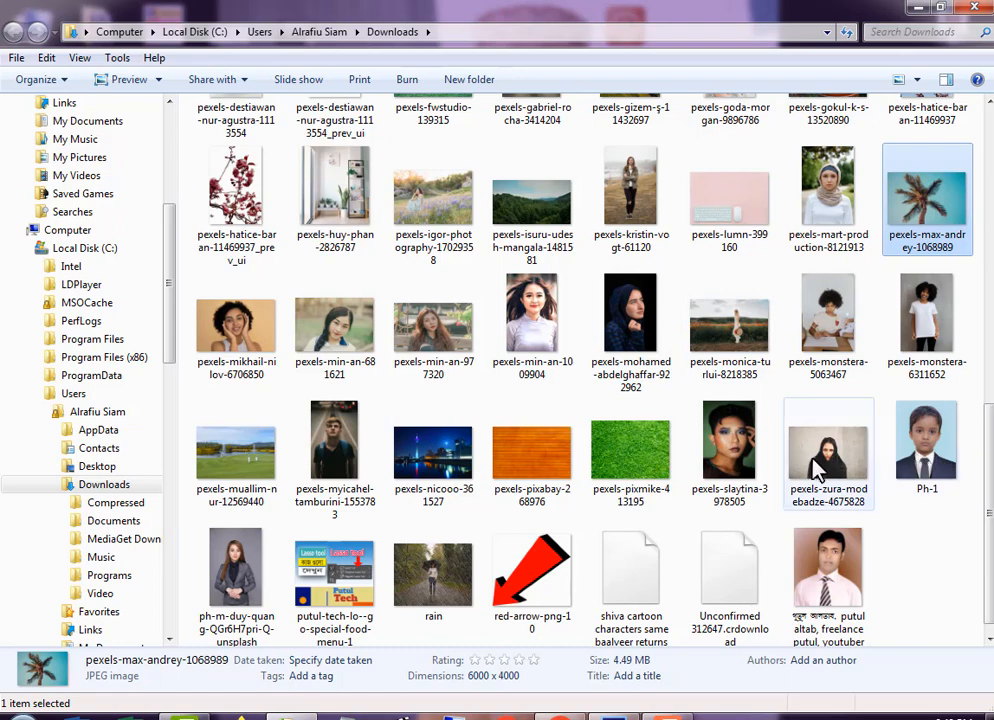
drag(839, 433, 430, 450)
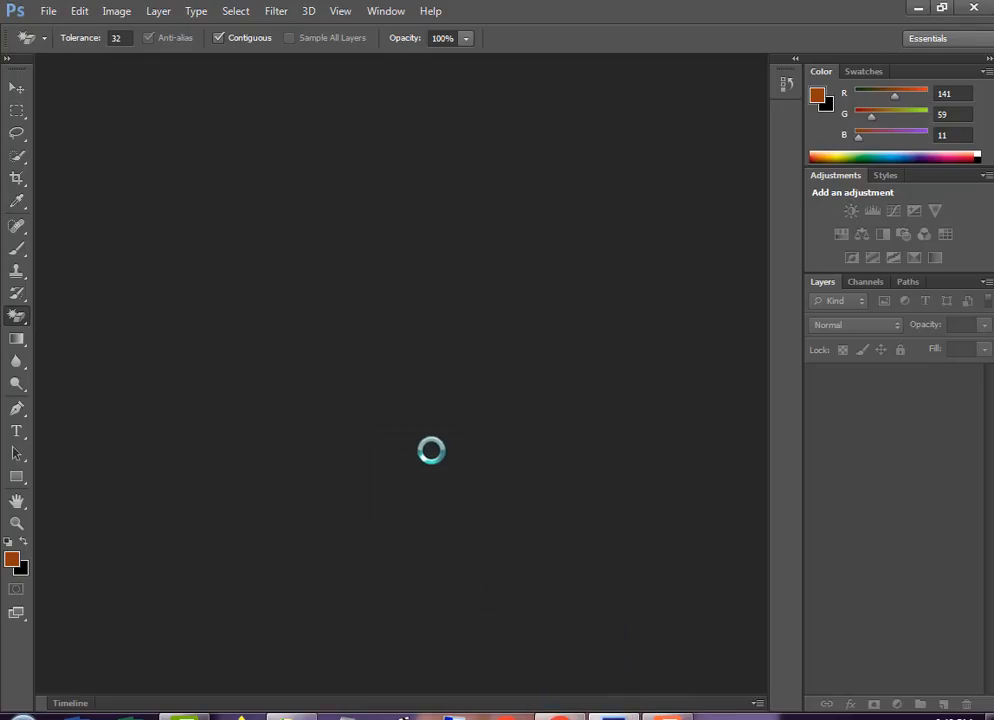
Erase the wall around the woman and in the photo's lower-left corner with the Magic Eraser.
click(241, 285)
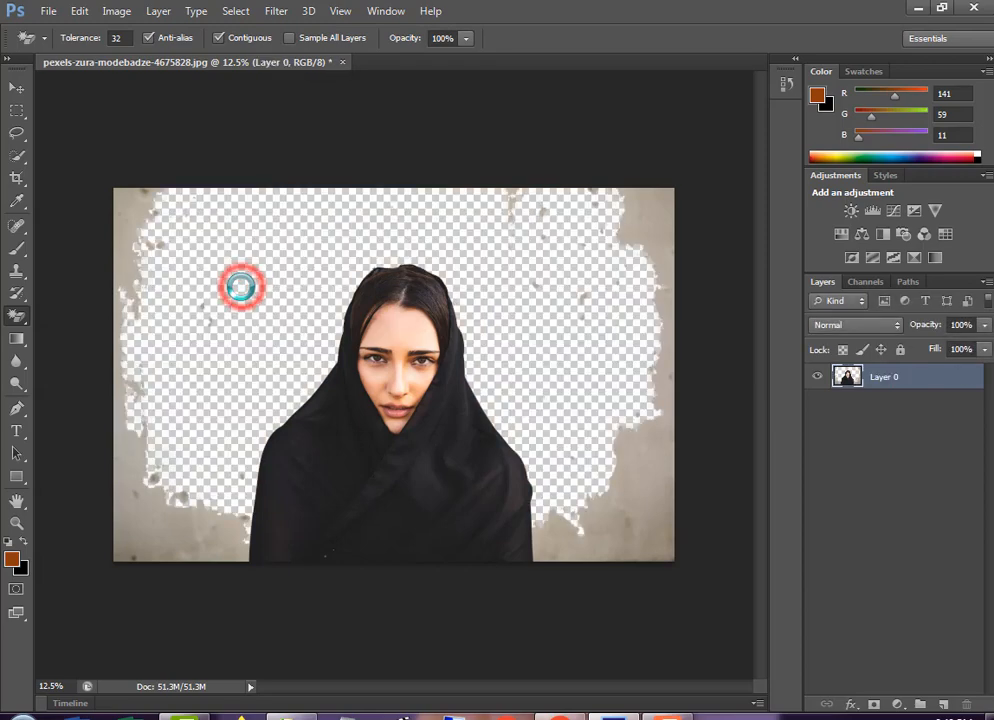
click(155, 535)
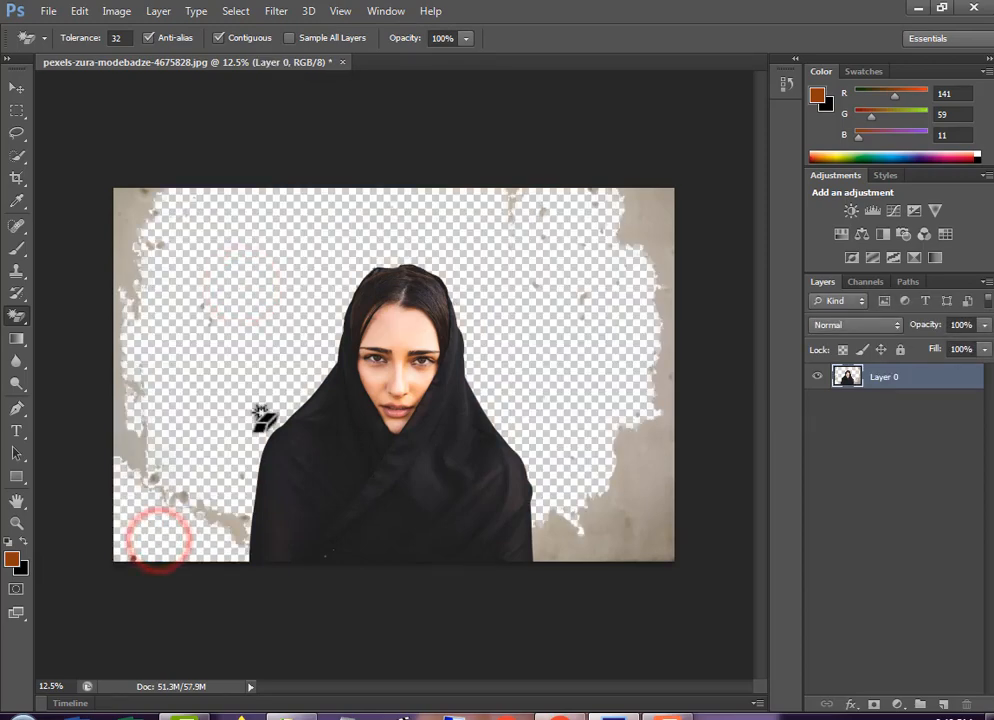
Close the portrait without saving and open putul-tech-lo--go-special-food-menu-1.png from the Downloads folder.
click(342, 64)
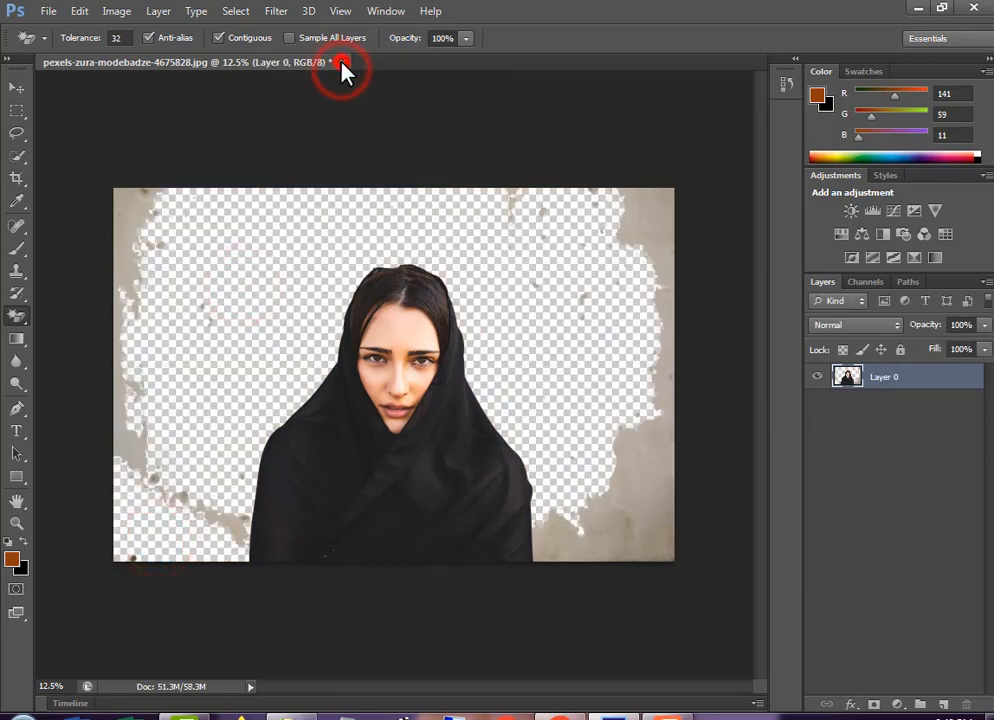
click(503, 293)
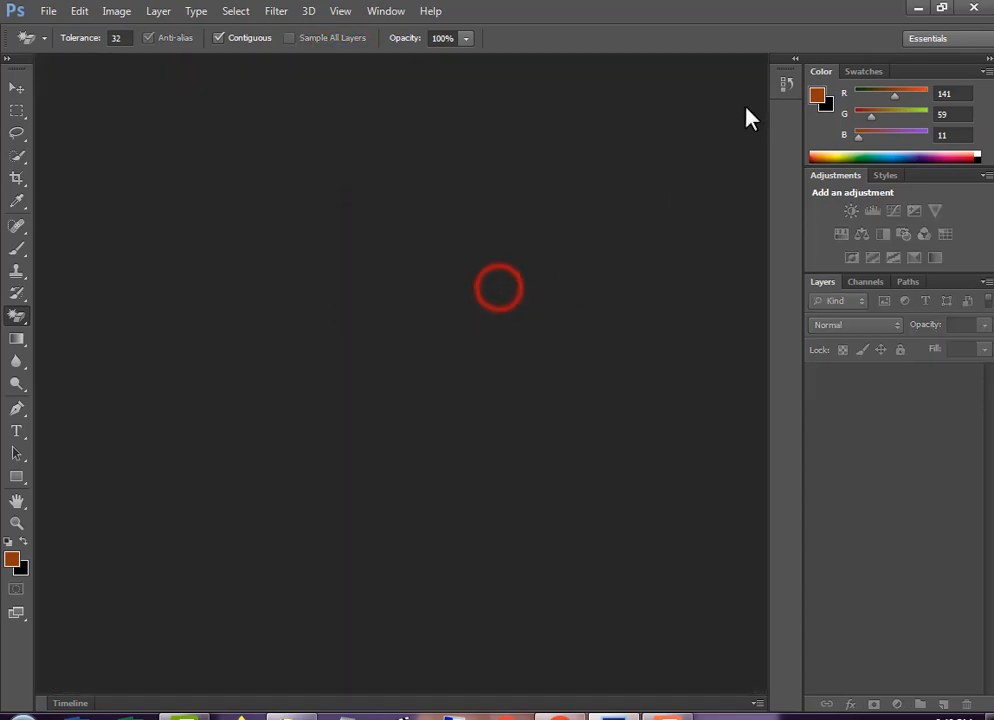
click(921, 8)
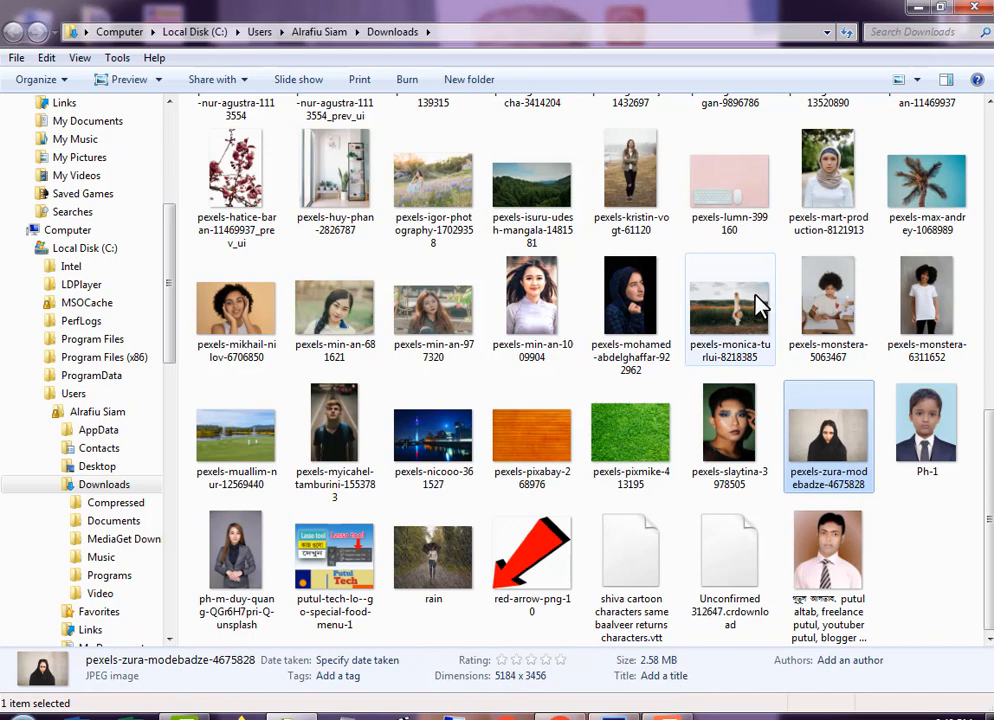
drag(340, 575, 423, 518)
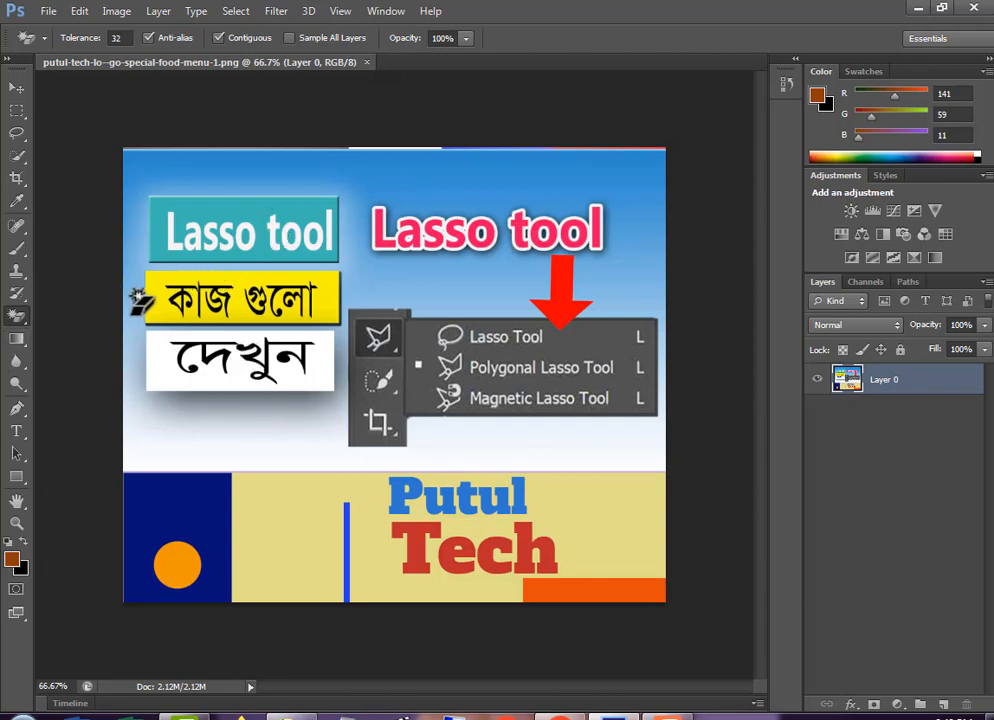
Erase the yellow label background and the beige band behind the Putul Tech text with the Magic Eraser Tool.
click(18, 316)
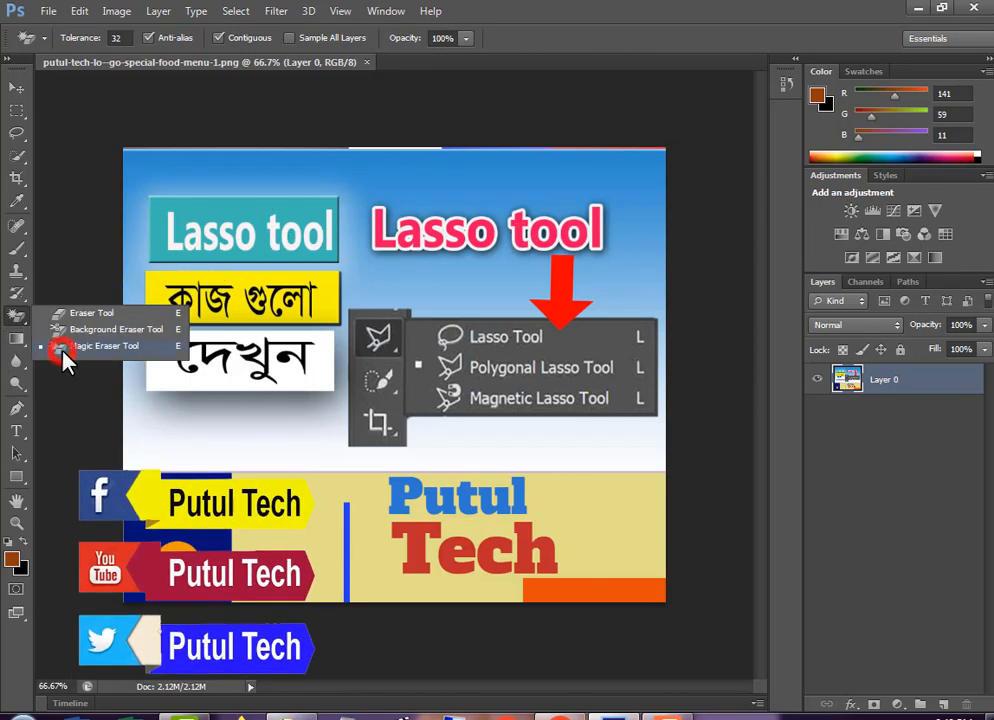
click(63, 348)
click(160, 315)
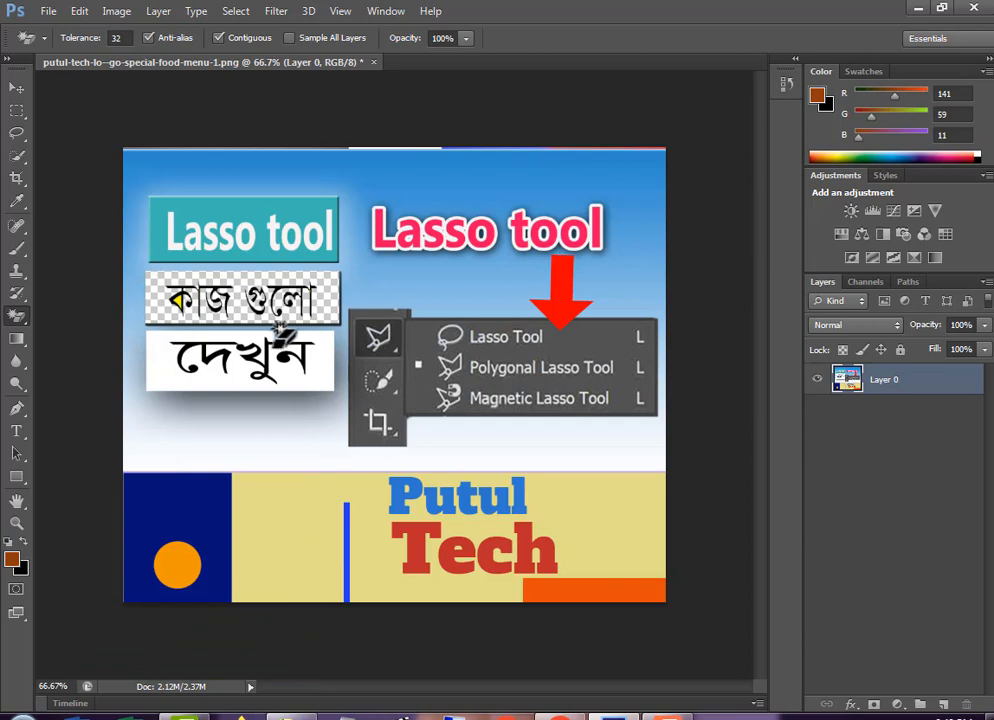
click(638, 520)
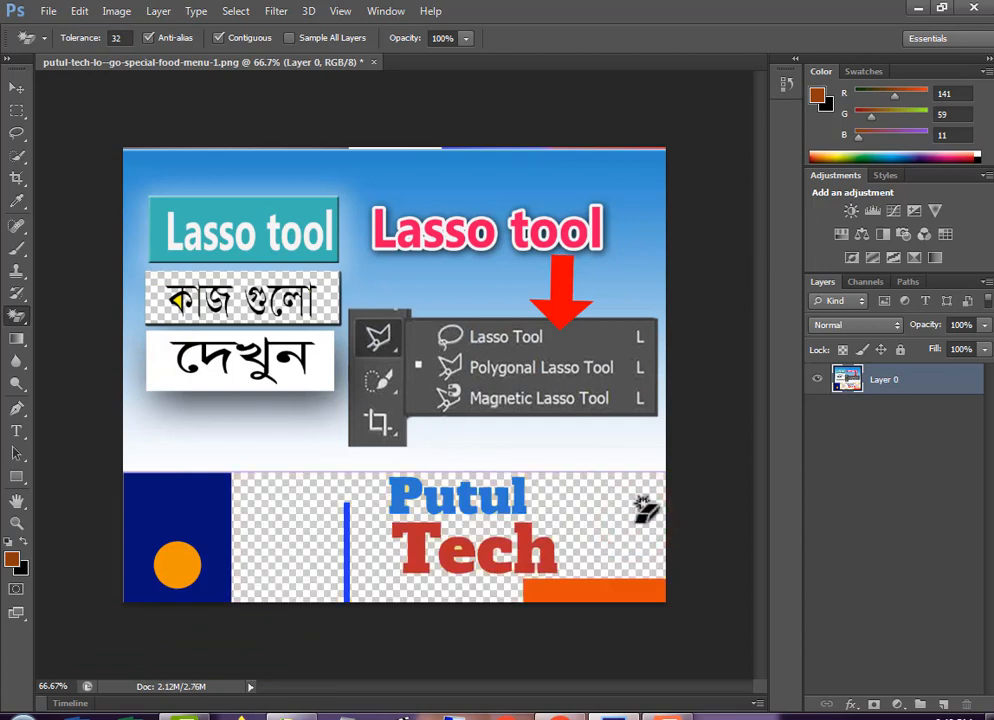
Undo the beige band's erasure, and try the Magic Eraser on the orange bar and the navy block, undoing each result.
key(ctrl+z)
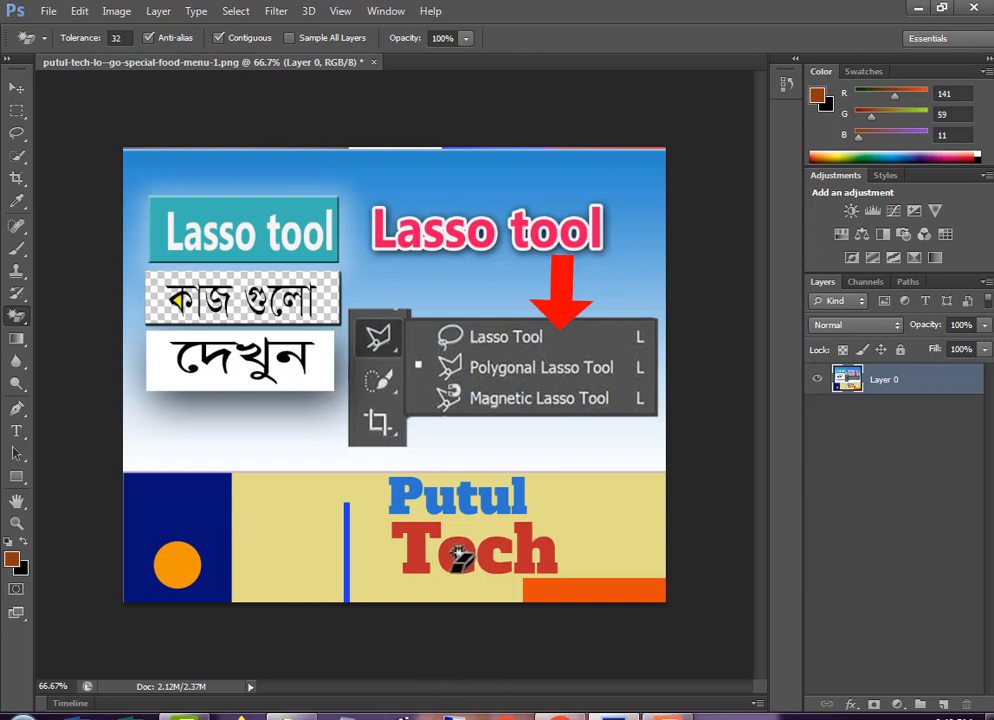
click(578, 600)
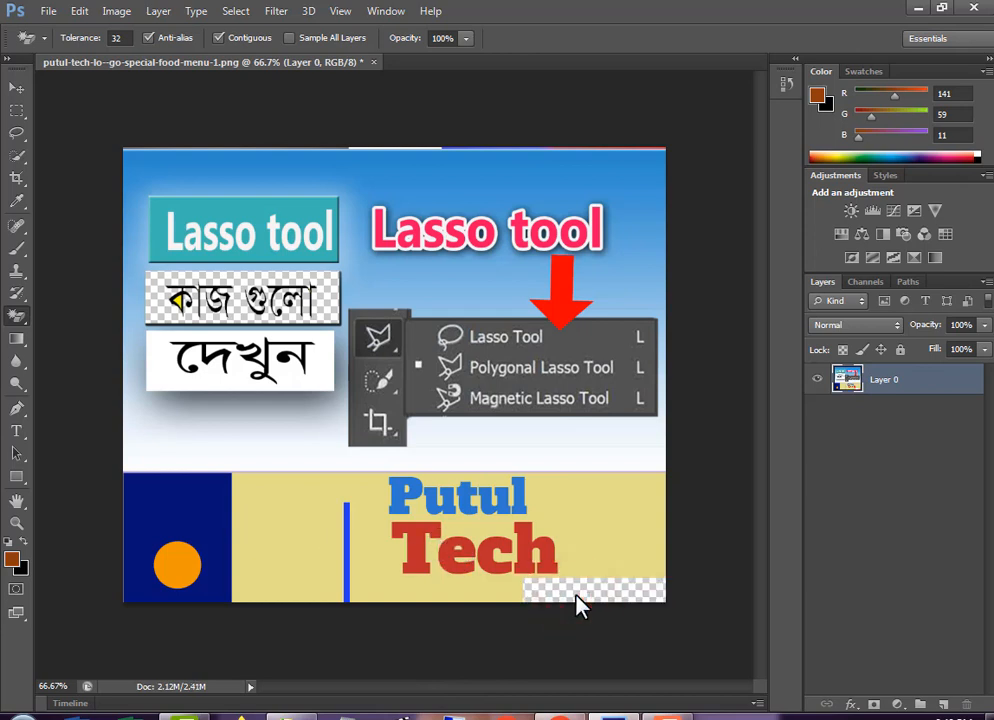
key(ctrl+z)
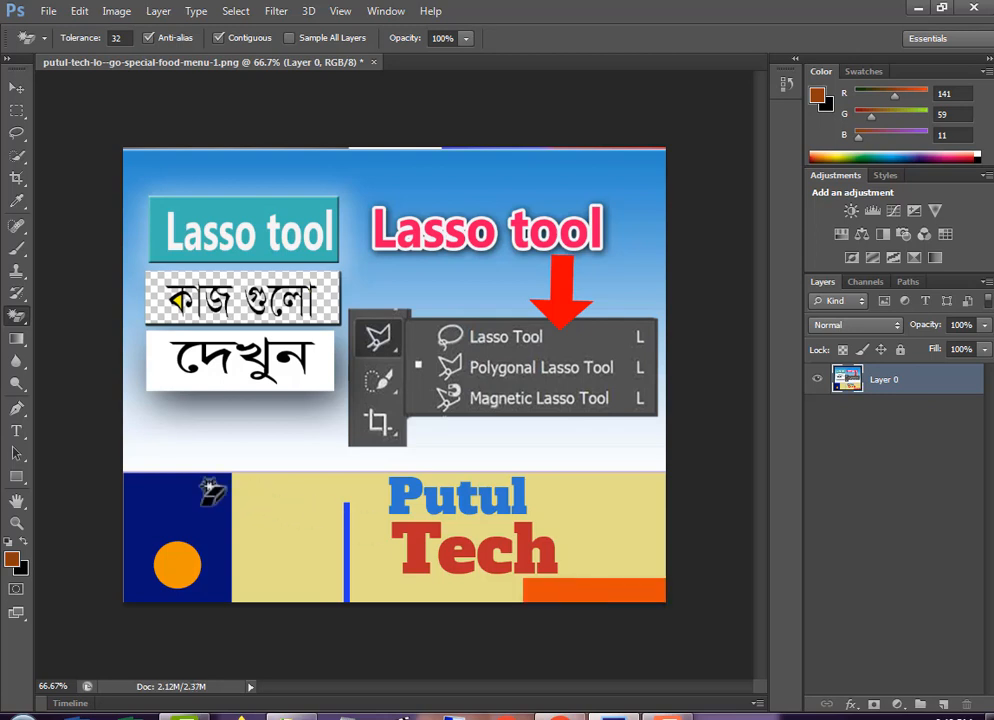
click(204, 499)
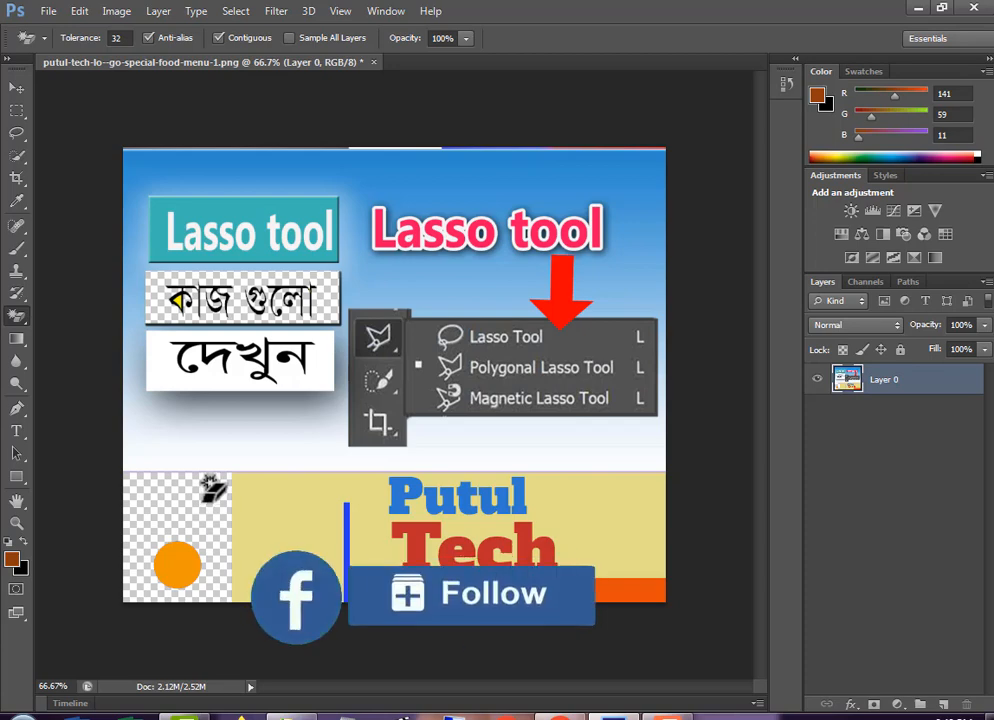
key(ctrl+z)
Try the Magic Eraser on the white, upper blue and right-hand blue parts of the gradient background, and undo the three erasures.
click(304, 441)
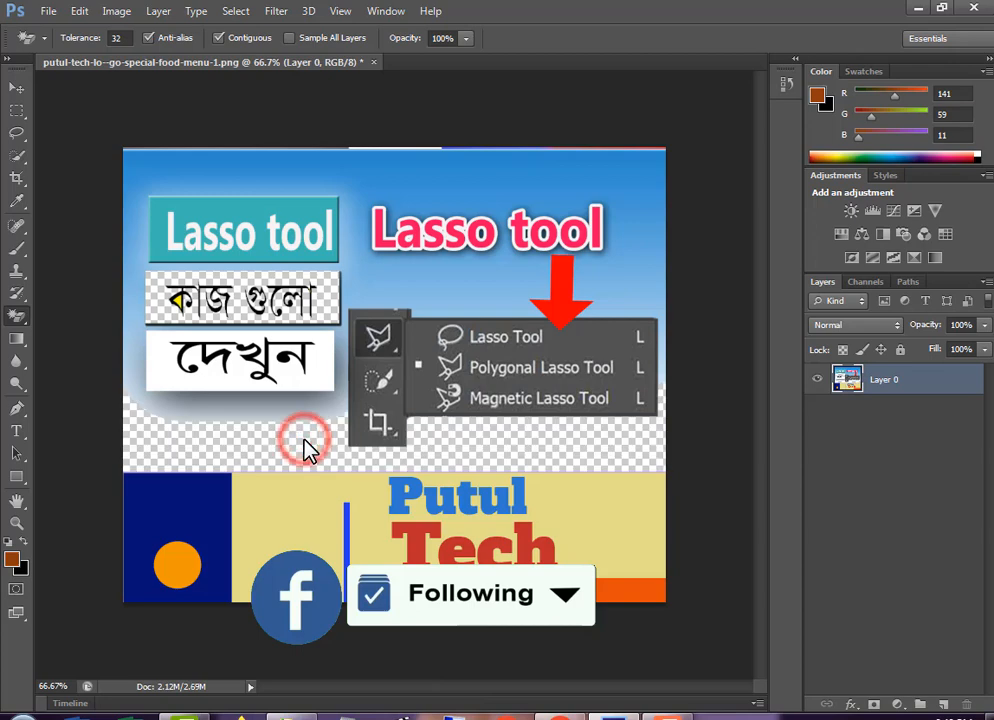
click(562, 178)
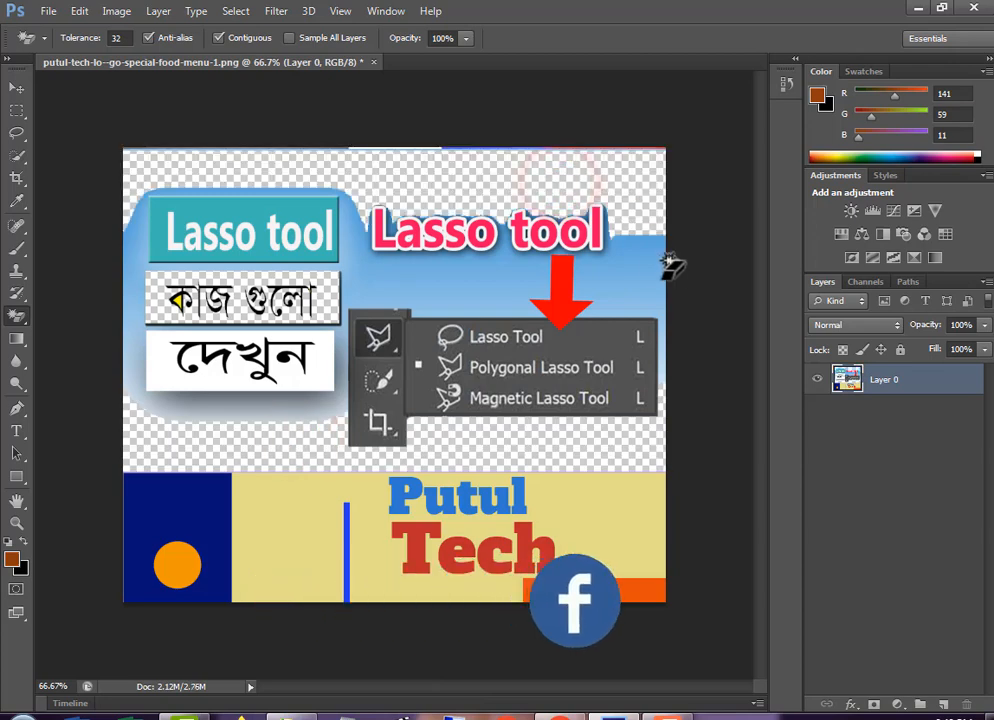
click(634, 283)
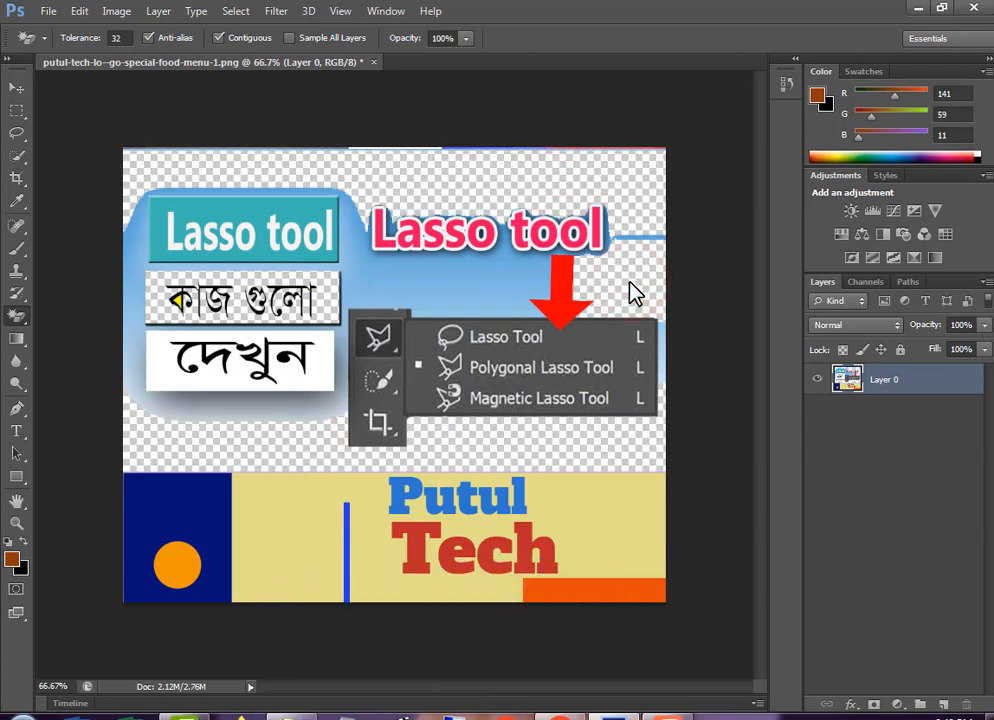
key(ctrl+alt+z)
key(ctrl+alt+z)
key(ctrl+alt+z)
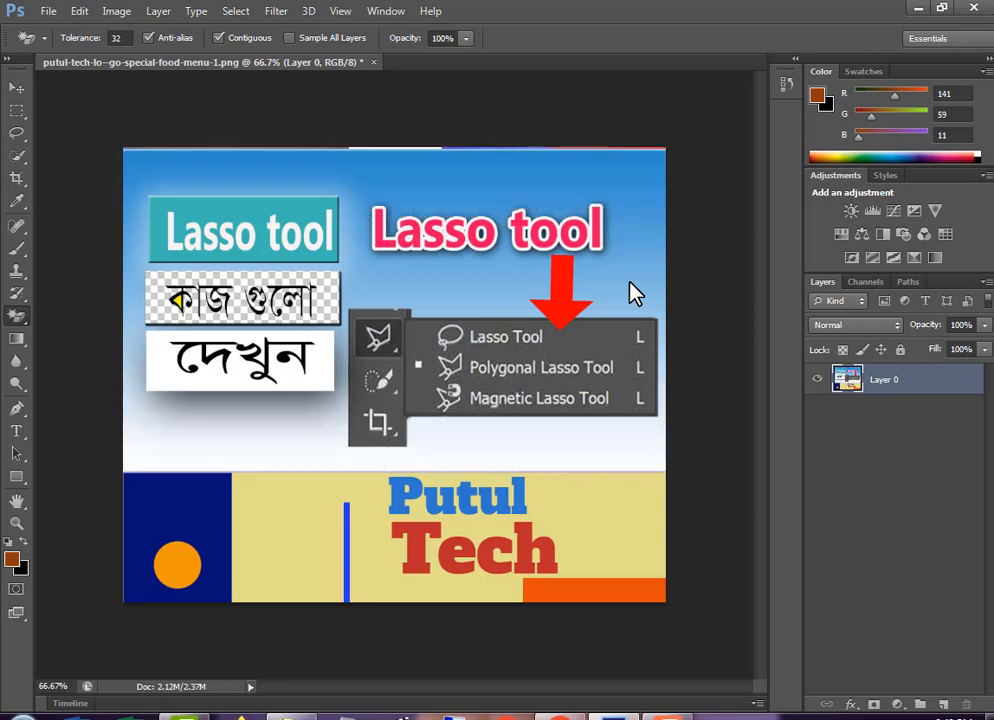
Use the Background Eraser Tool with the brush reduced to size 50 to erase a curved strip beneath and beside the pink Lasso tool text.
right_click(21, 316)
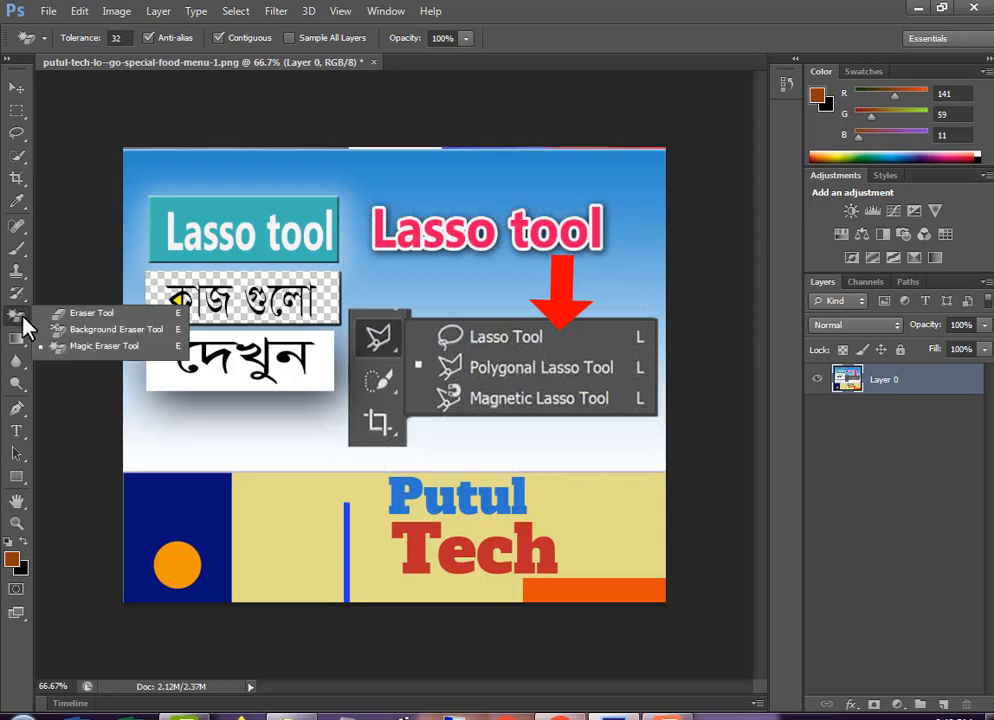
click(112, 331)
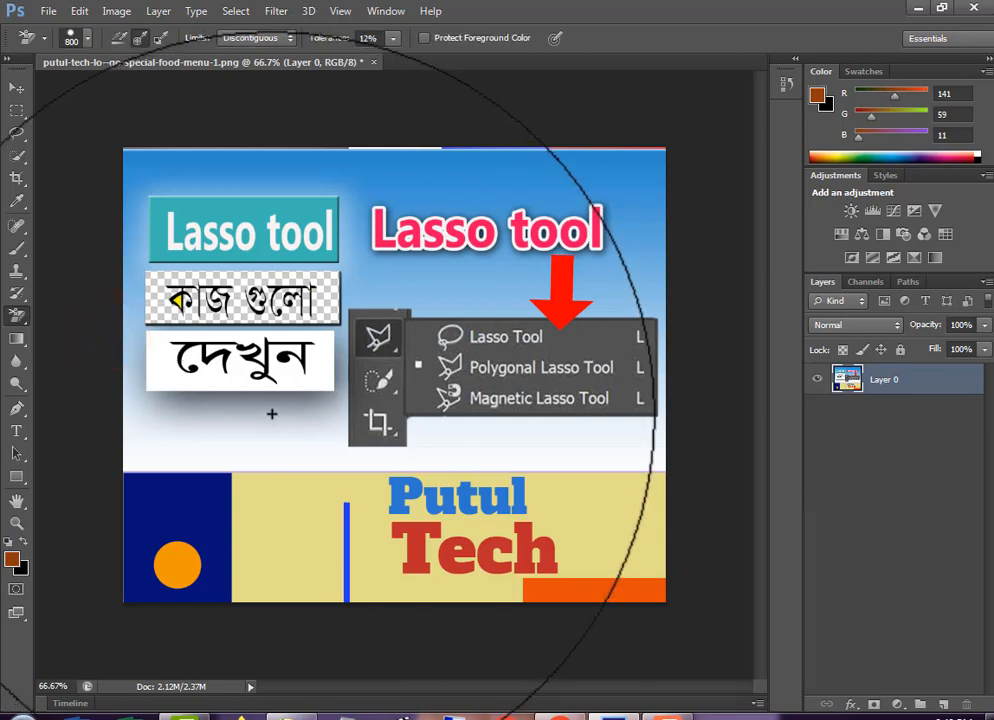
key(bracketleft)
key(bracketleft)
key(bracketleft)
key(bracketleft)
key(bracketleft)
key(bracketleft)
key(bracketleft)
key(bracketleft)
key(bracketleft)
key(bracketleft)
key(bracketleft)
key(bracketleft)
key(bracketleft)
key(bracketleft)
key(bracketleft)
key(bracketleft)
click(480, 286)
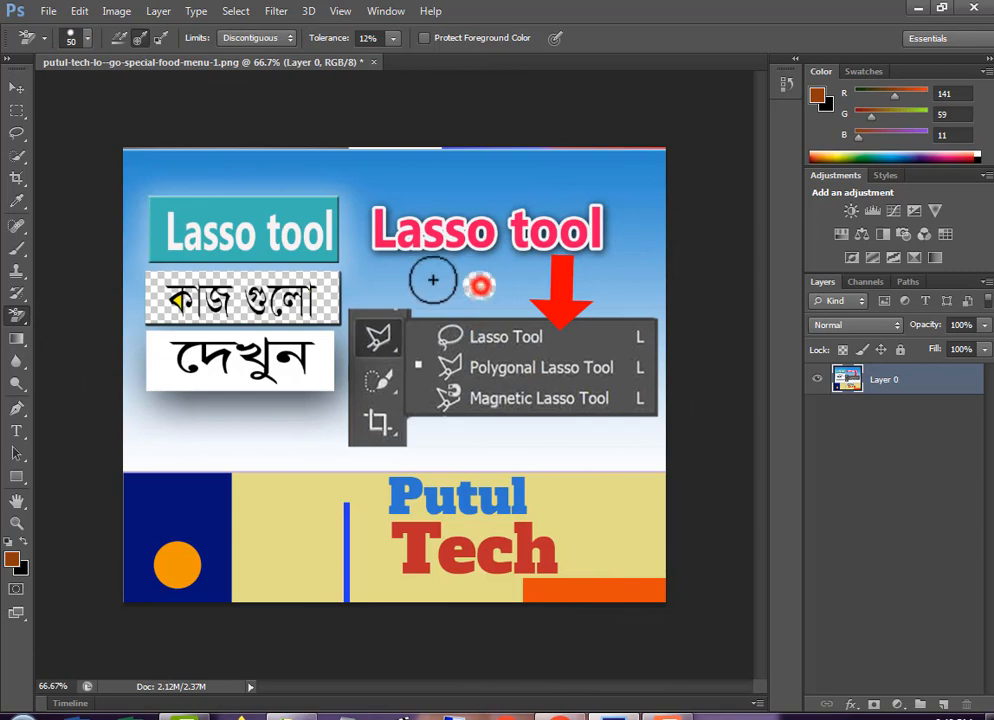
mouse_move(433, 280)
mouse_down()
mouse_move(368, 270)
mouse_move(348, 233)
mouse_move(354, 206)
mouse_up()
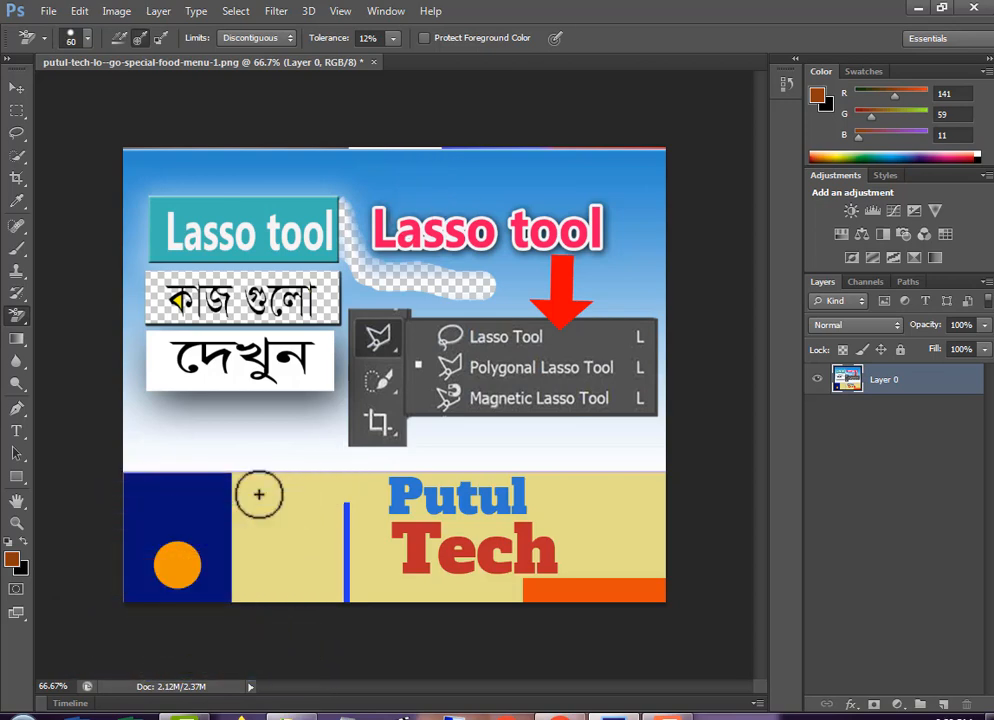
Enlarge the Background Eraser brush to 90 and erase the beige areas on both sides of the Putul Tech text.
key(bracketright)
key(bracketright)
key(bracketright)
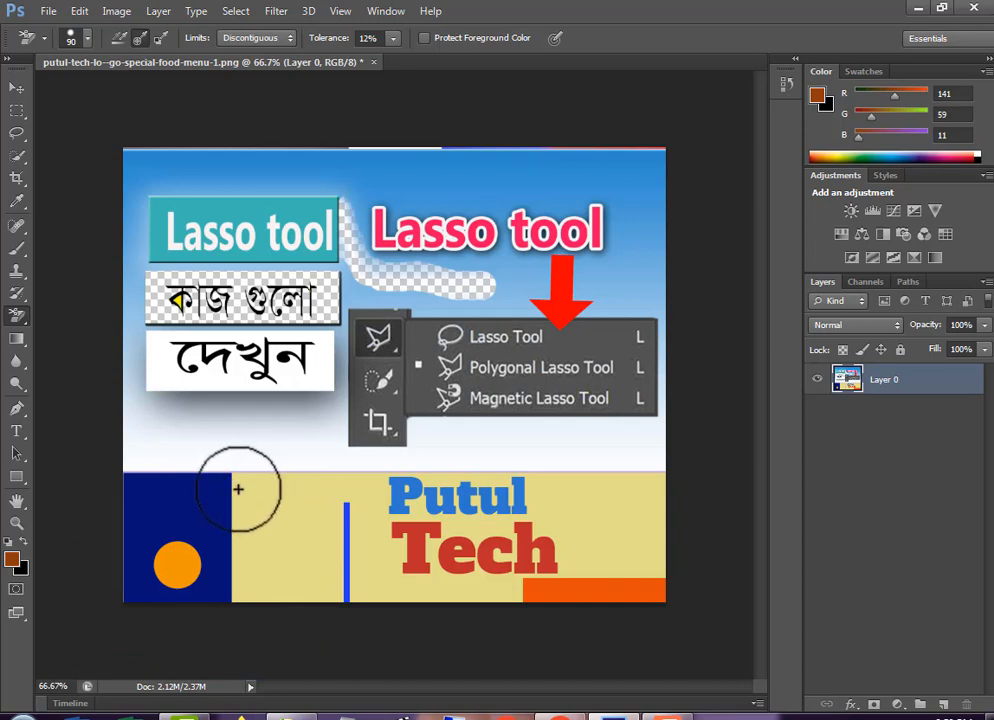
mouse_move(239, 488)
mouse_down()
mouse_move(253, 587)
mouse_move(326, 590)
mouse_move(333, 497)
mouse_move(324, 488)
mouse_move(297, 544)
mouse_move(273, 485)
mouse_move(355, 488)
mouse_up()
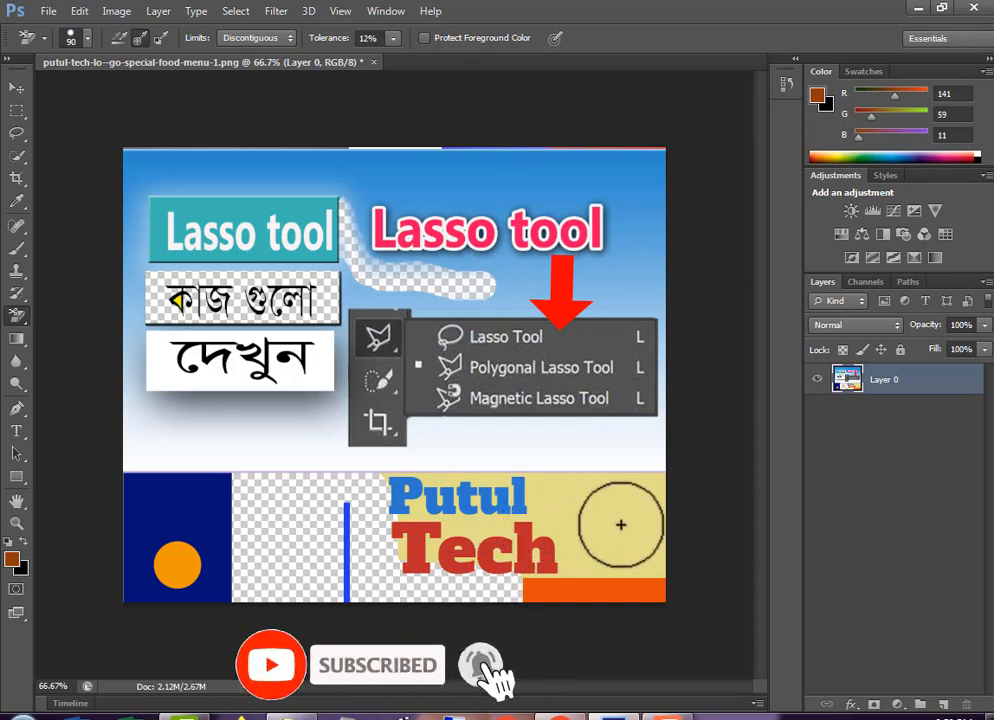
mouse_move(623, 492)
mouse_down()
mouse_move(647, 544)
mouse_move(652, 494)
mouse_move(623, 540)
mouse_move(590, 553)
mouse_move(621, 554)
mouse_move(575, 487)
mouse_up()
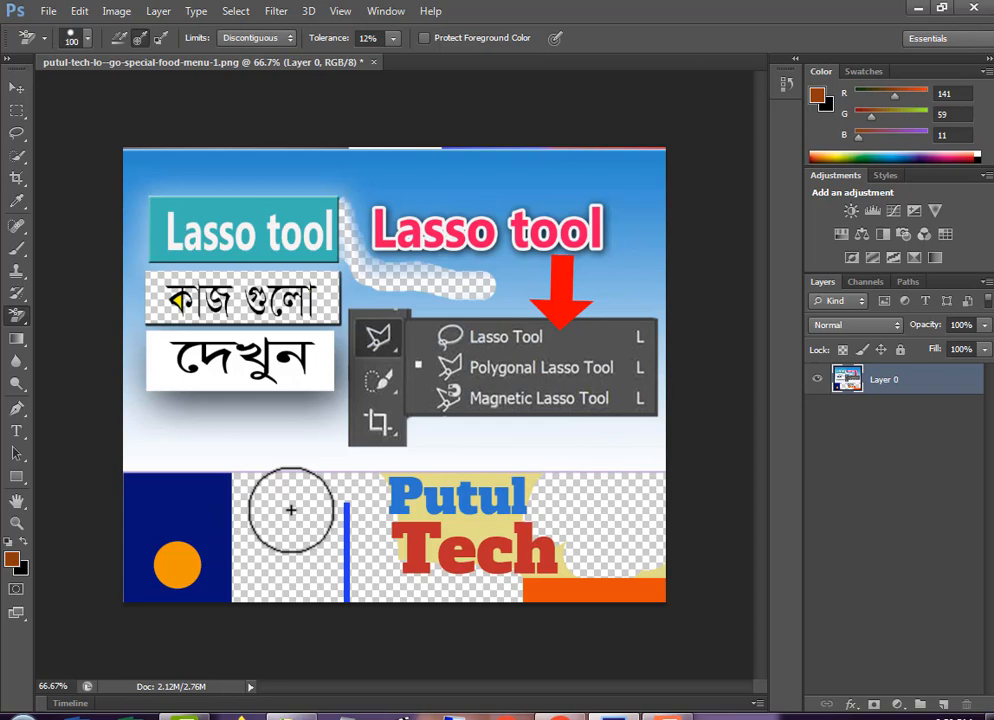
Enlarge the Background Eraser brush to 150 and erase the white label background and the teal Lasso tool label background.
key(bracketright)
key(bracketright)
key(bracketright)
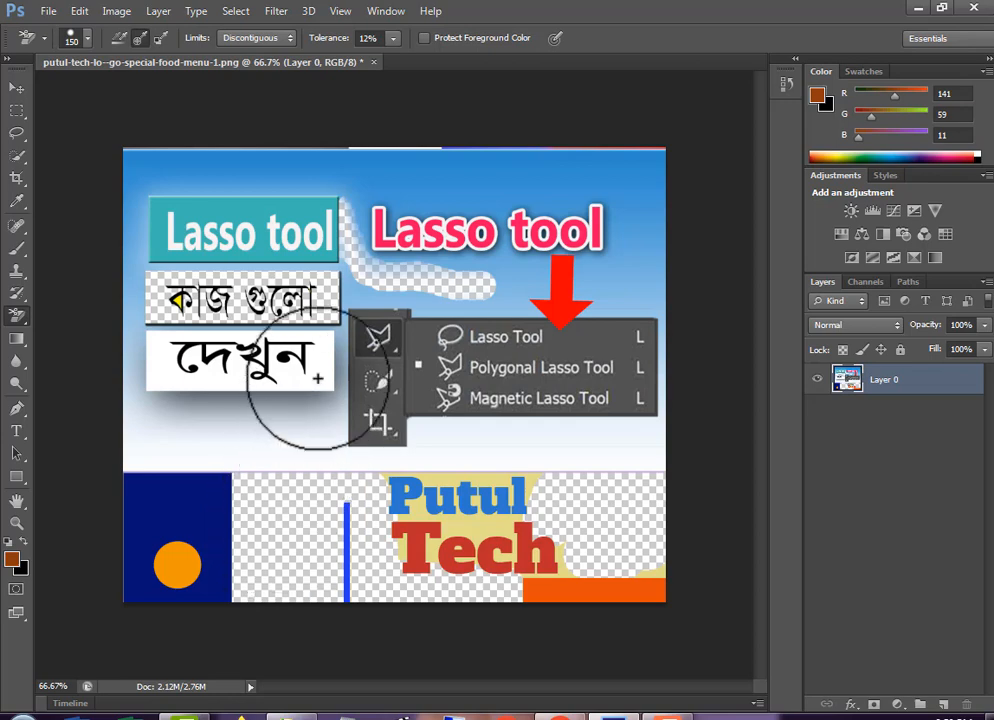
mouse_move(317, 377)
mouse_down()
mouse_move(277, 391)
mouse_move(226, 388)
mouse_move(226, 377)
mouse_move(186, 384)
mouse_move(157, 352)
mouse_move(204, 372)
mouse_move(255, 366)
mouse_move(333, 377)
mouse_move(230, 357)
mouse_up()
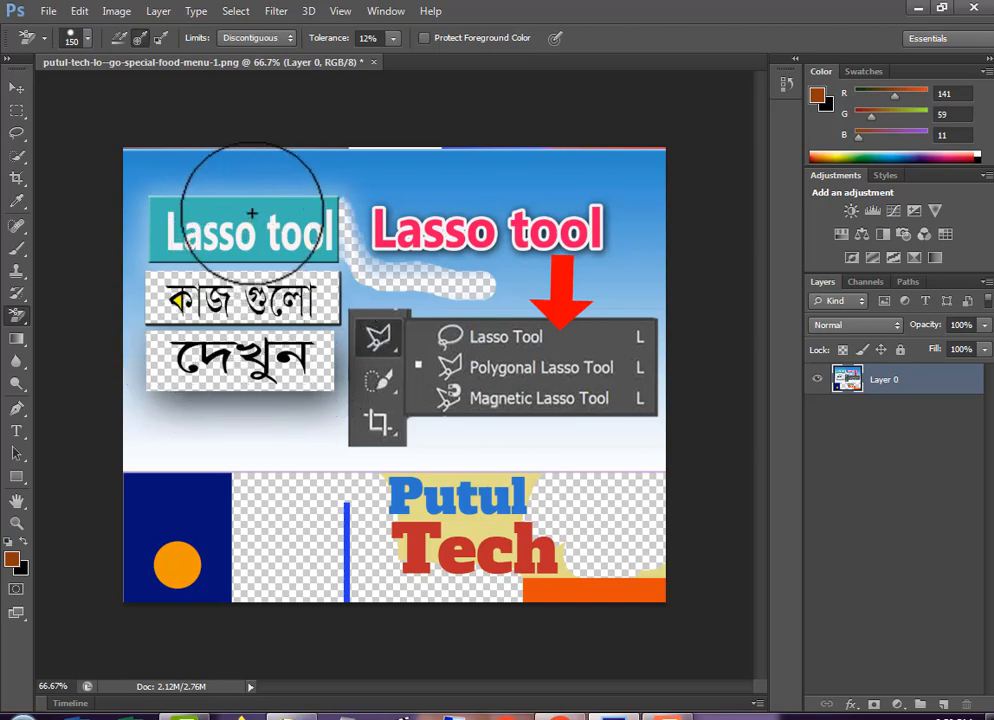
mouse_move(192, 213)
mouse_down()
mouse_move(257, 215)
mouse_move(240, 206)
mouse_move(165, 217)
mouse_move(318, 212)
mouse_move(326, 231)
mouse_move(173, 222)
mouse_up()
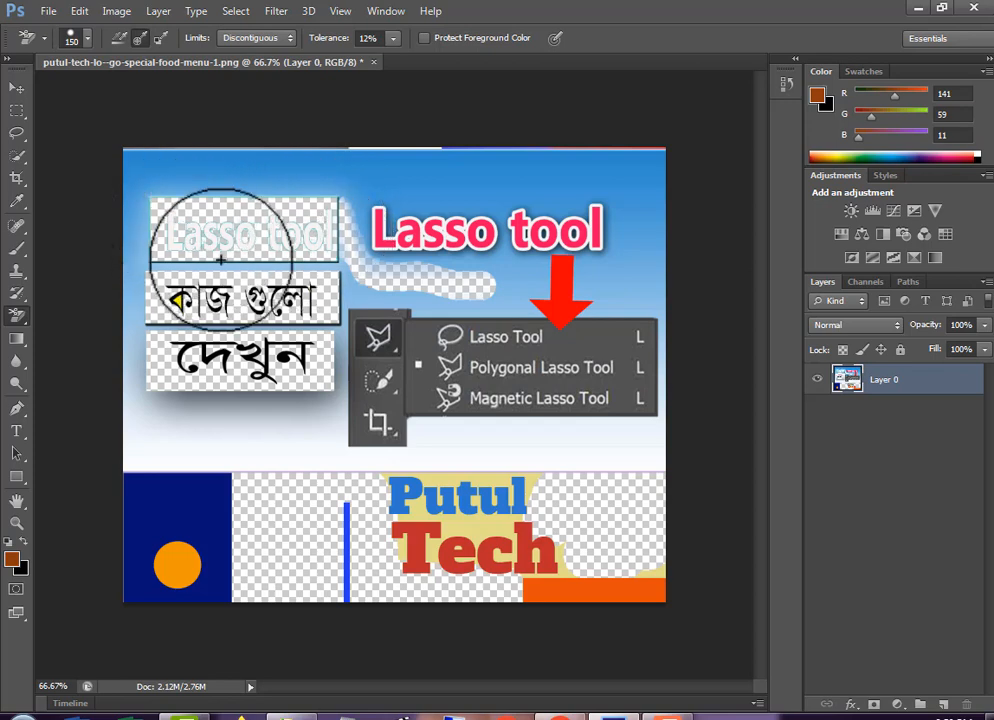
Undo all the Background Eraser strokes on the image.
key(ctrl+alt+z)
key(ctrl+alt+z)
key(ctrl+alt+z)
key(ctrl+alt+z)
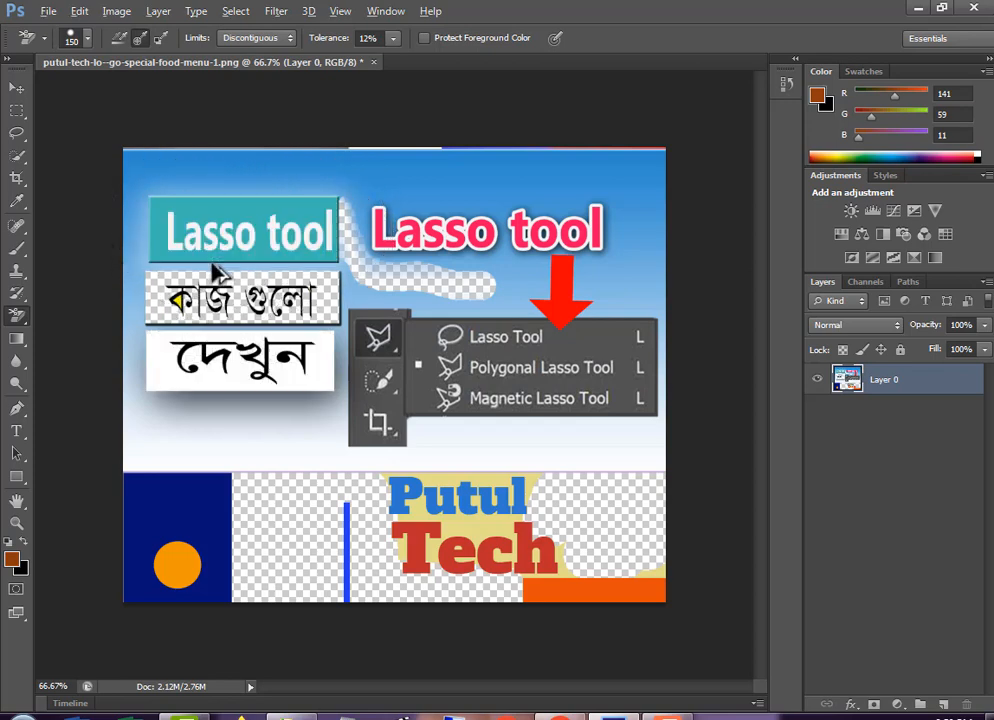
key(ctrl+alt+z)
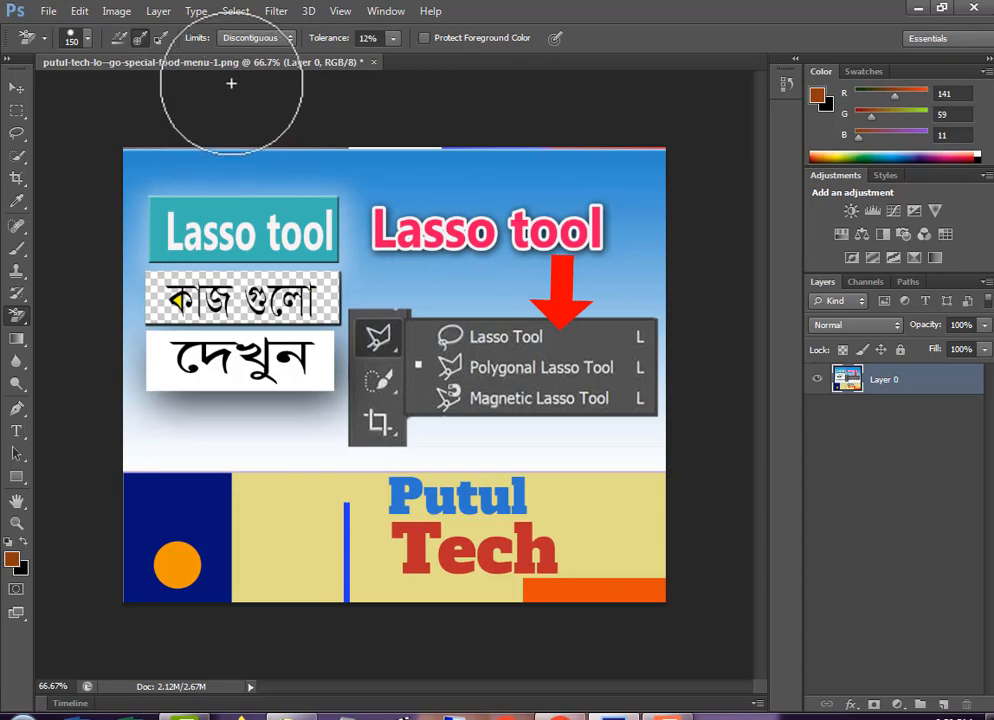
Open the choice of eraser tools.
right_click(22, 318)
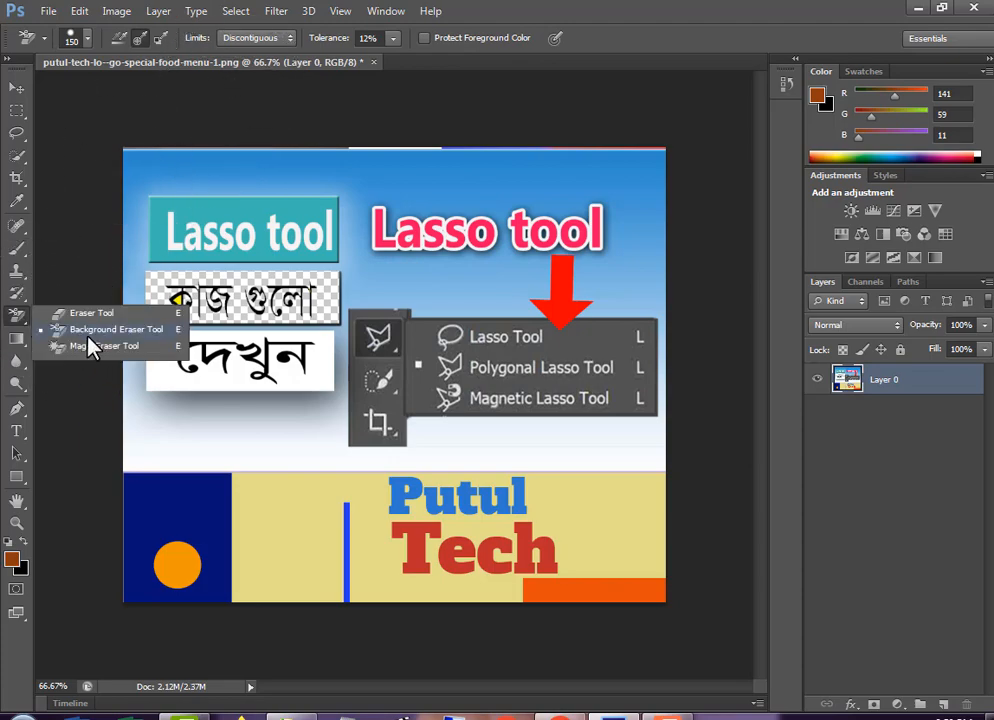